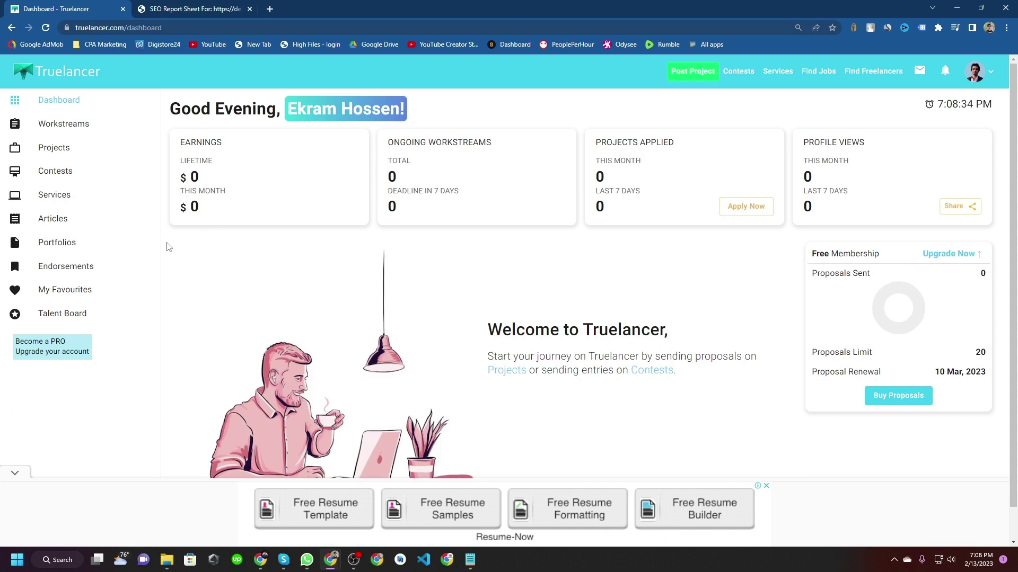
Open the Add Portfolio form from the account's Portfolios page.
click(84, 254)
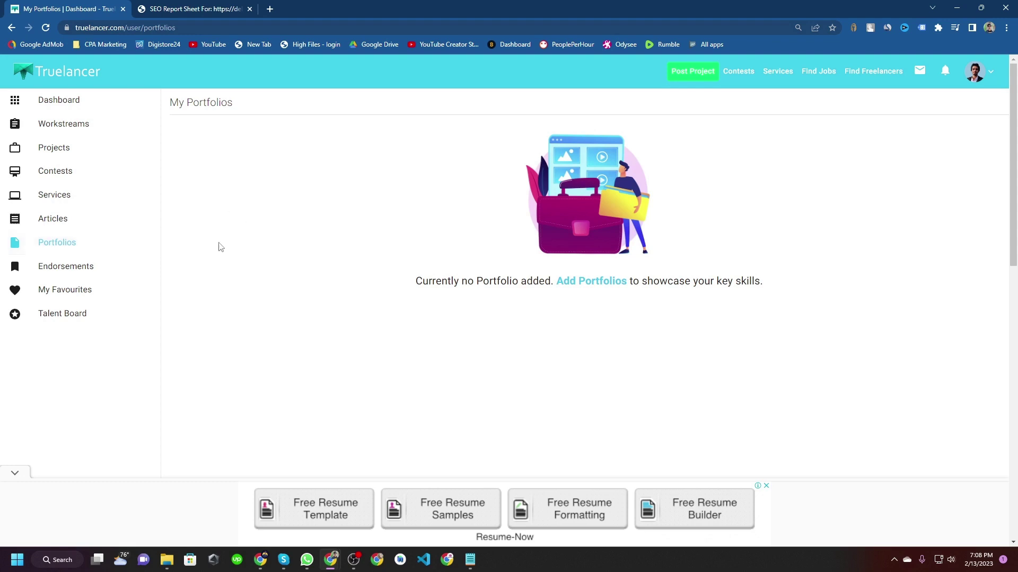
click(80, 103)
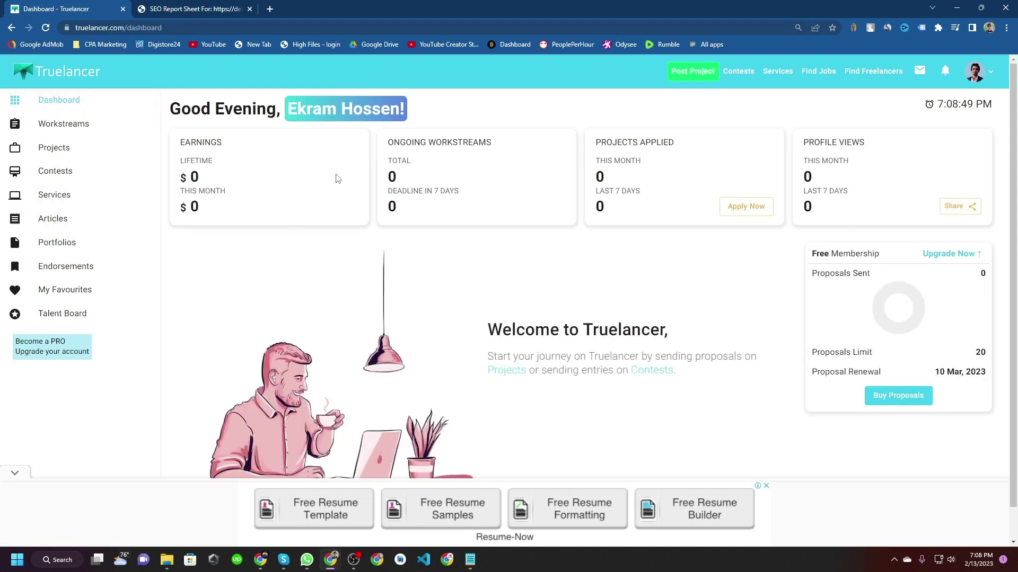
click(65, 242)
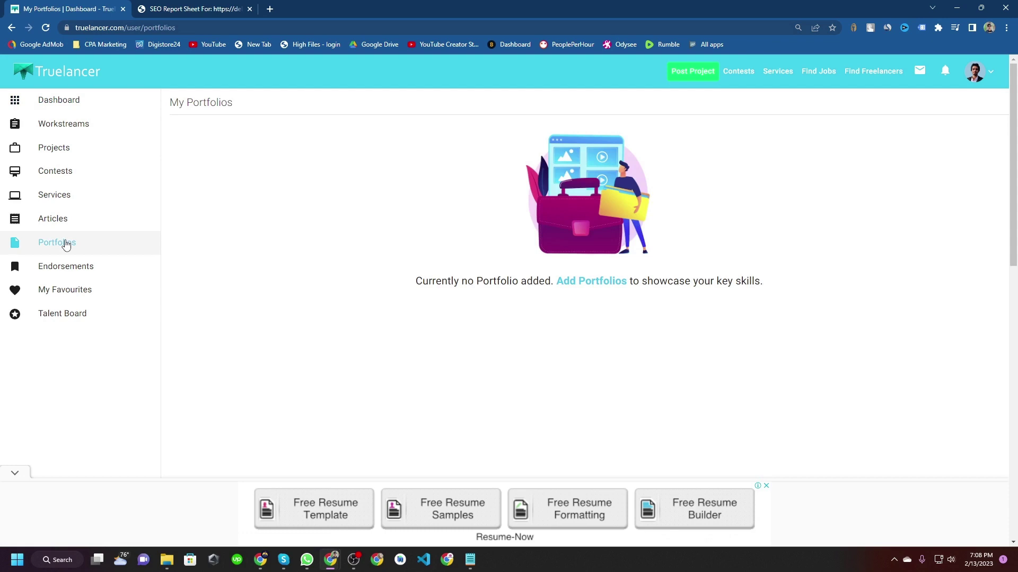
click(605, 286)
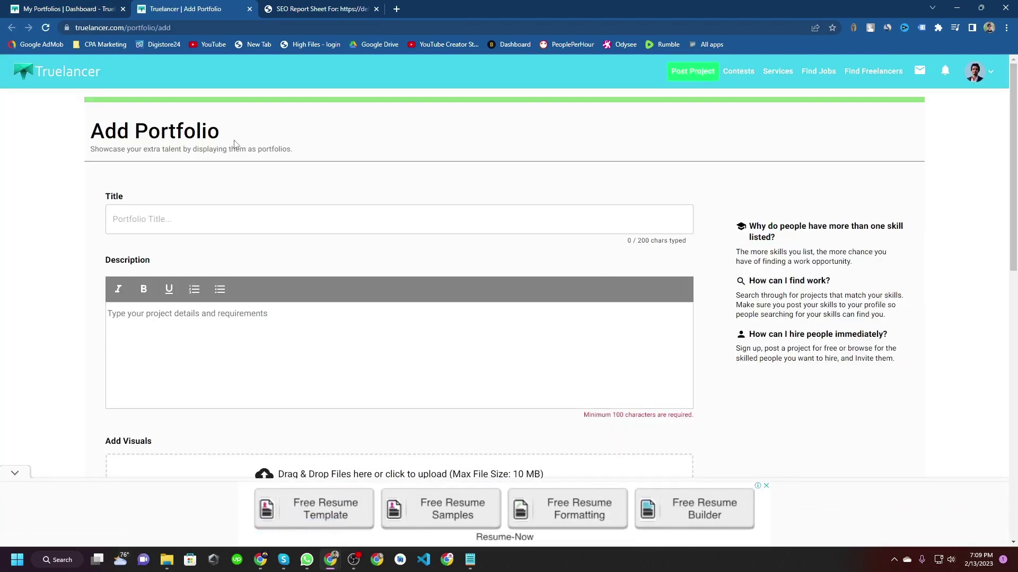
Examine the portfolio form's fields for title, description, visuals, skills used, tags and terms confirmation.
scroll(289, 266, down, 7)
scroll(290, 265, up, 4)
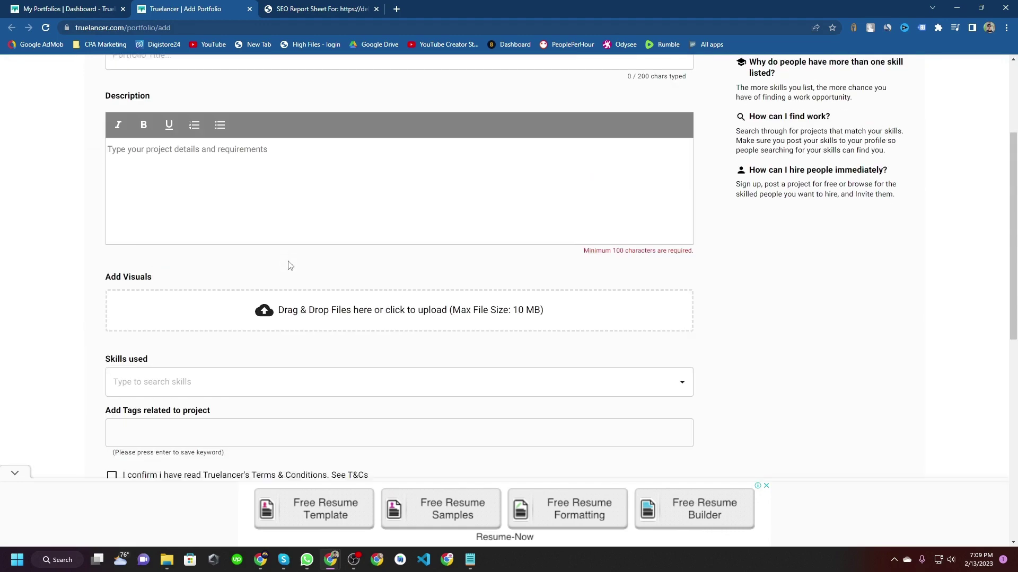
scroll(290, 266, up, 2)
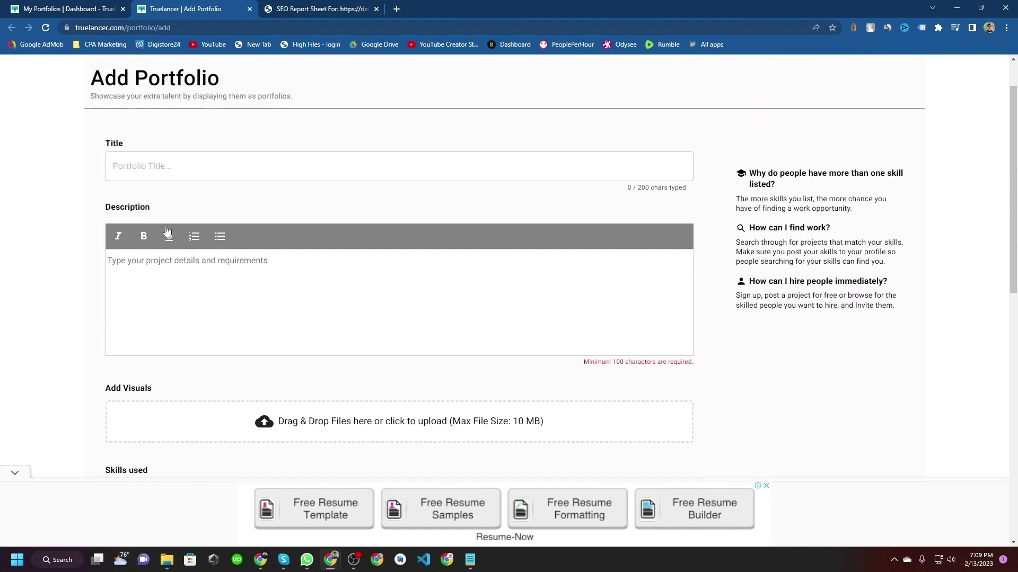
click(164, 164)
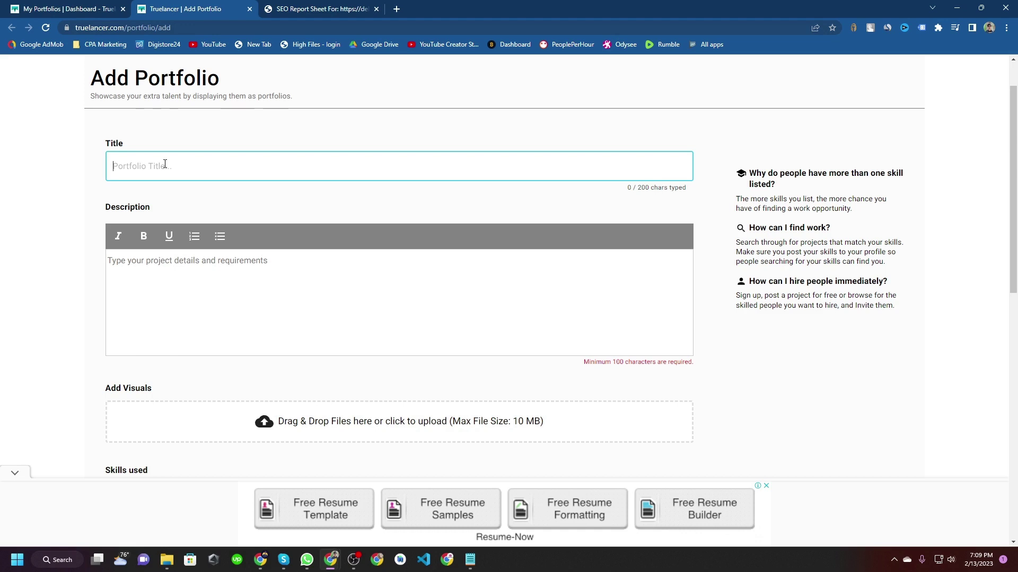
click(212, 269)
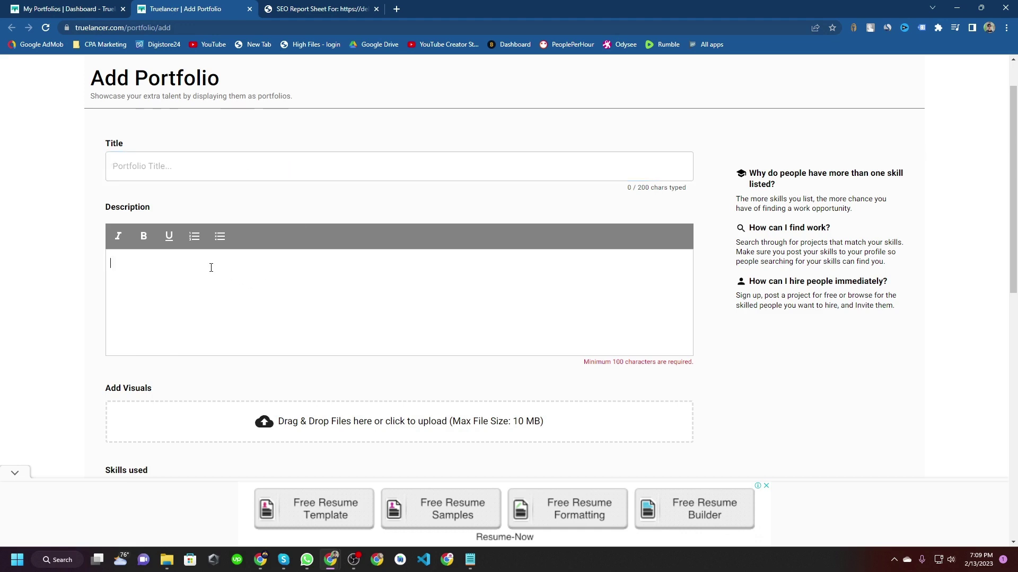
scroll(210, 268, down, 2)
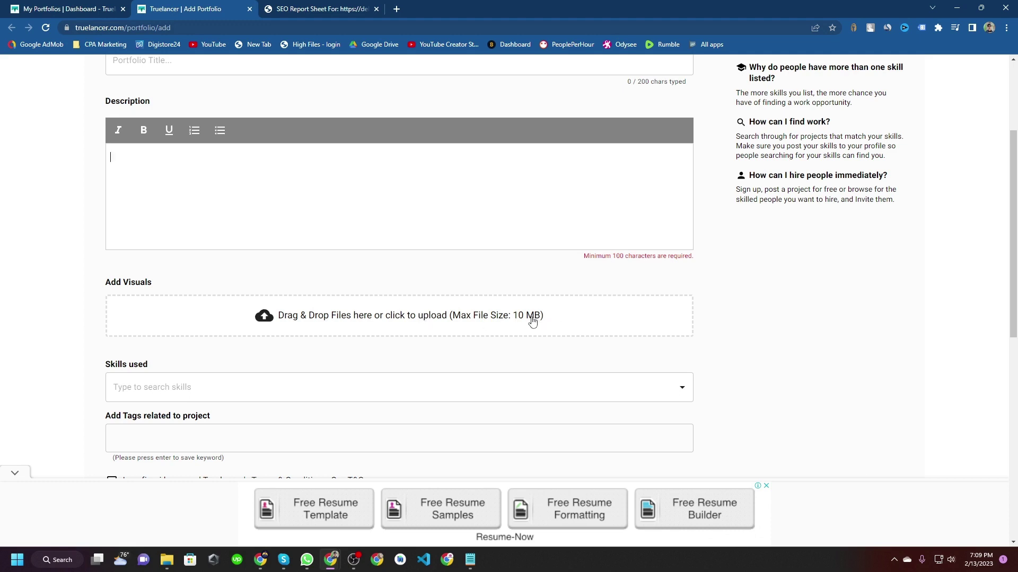
scroll(358, 313, down, 2)
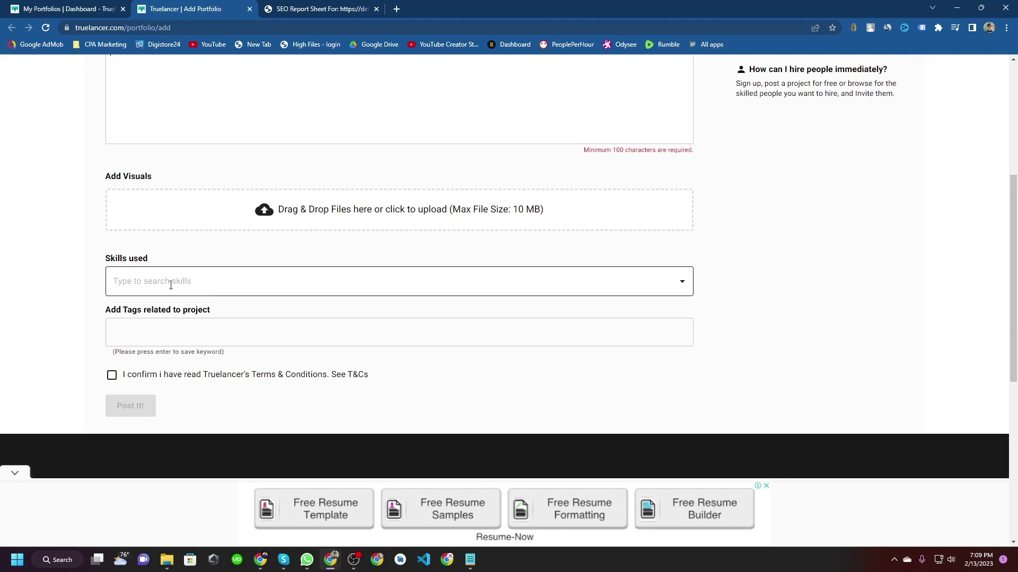
scroll(170, 285, up, 5)
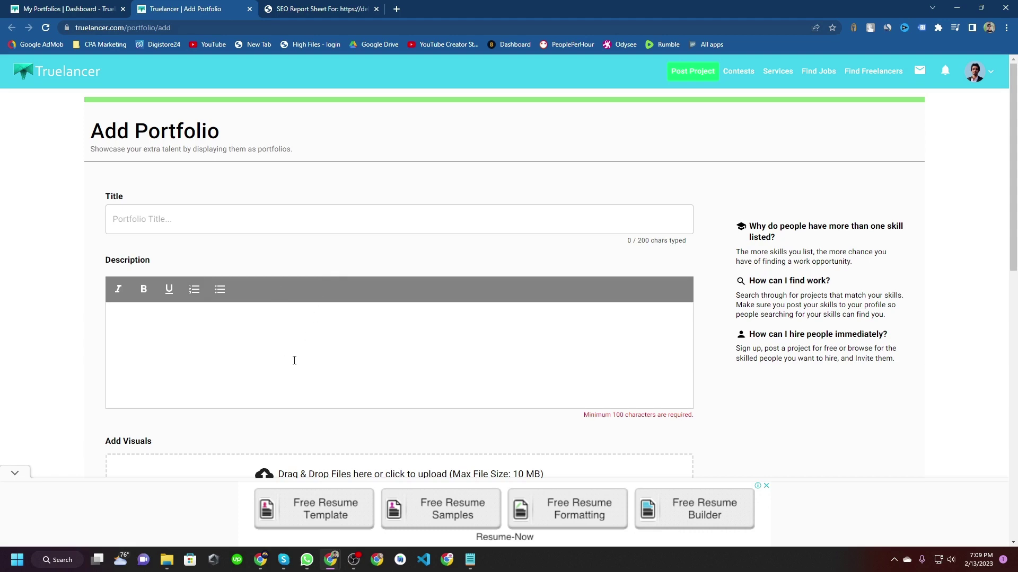
scroll(294, 360, down, 5)
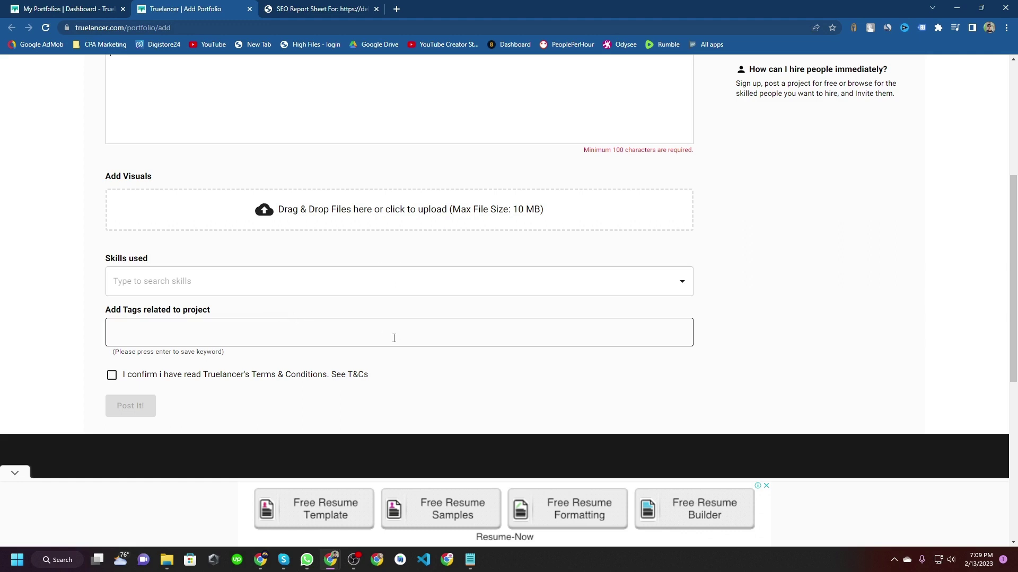
scroll(332, 345, up, 5)
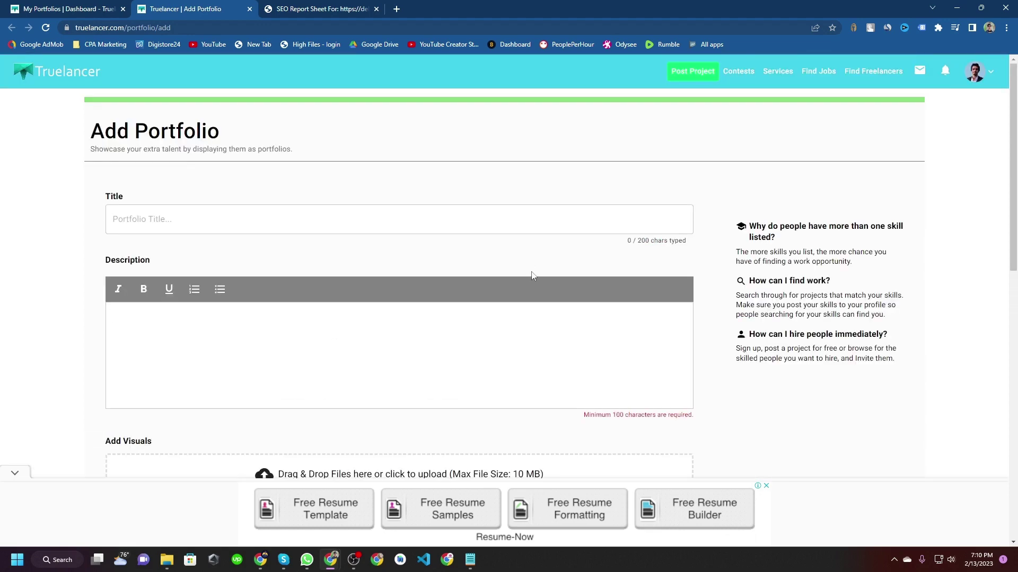
click(266, 218)
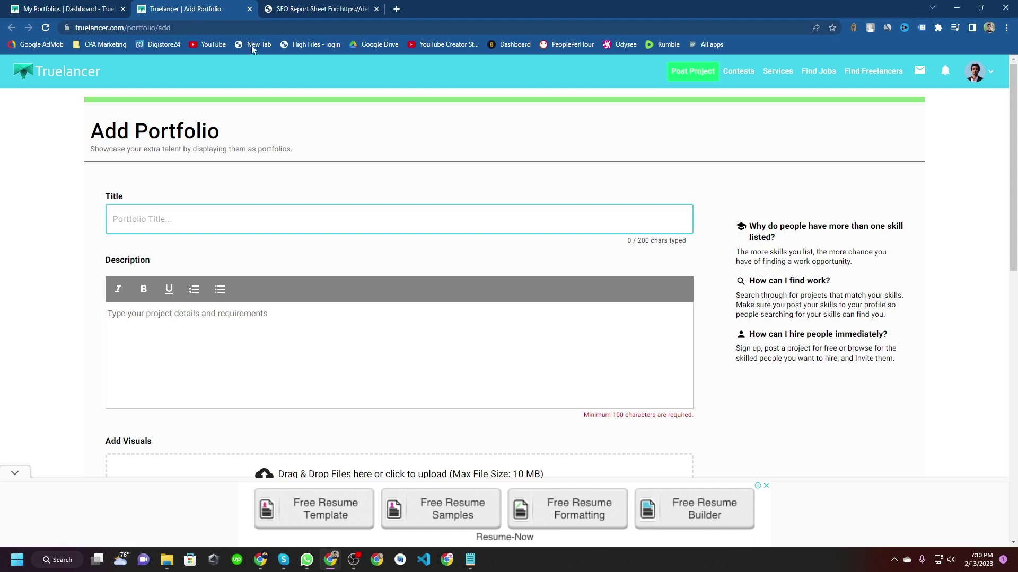
Review all pages of the SEO report PDF for the guest house website.
click(323, 9)
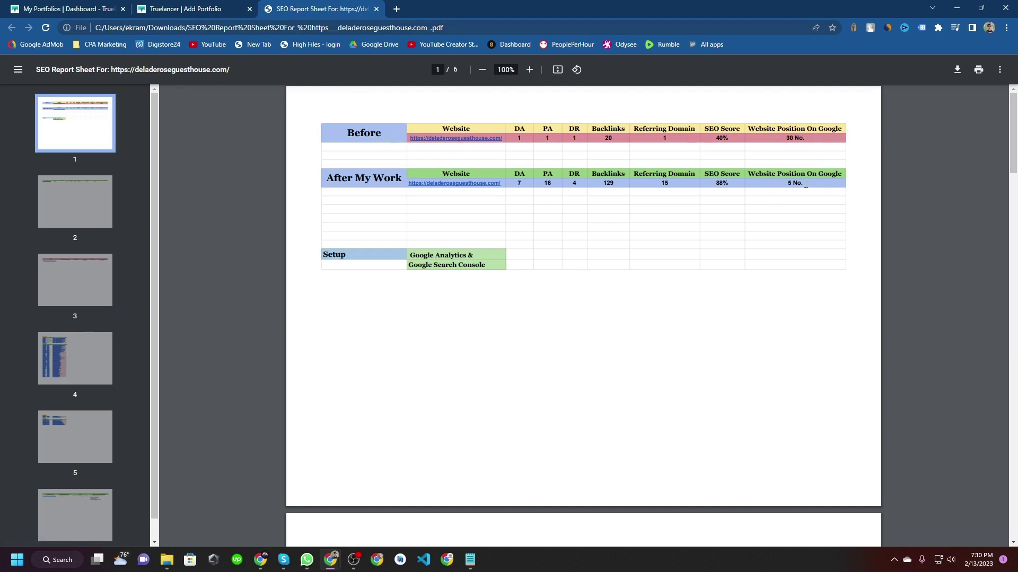
scroll(495, 174, down, 20)
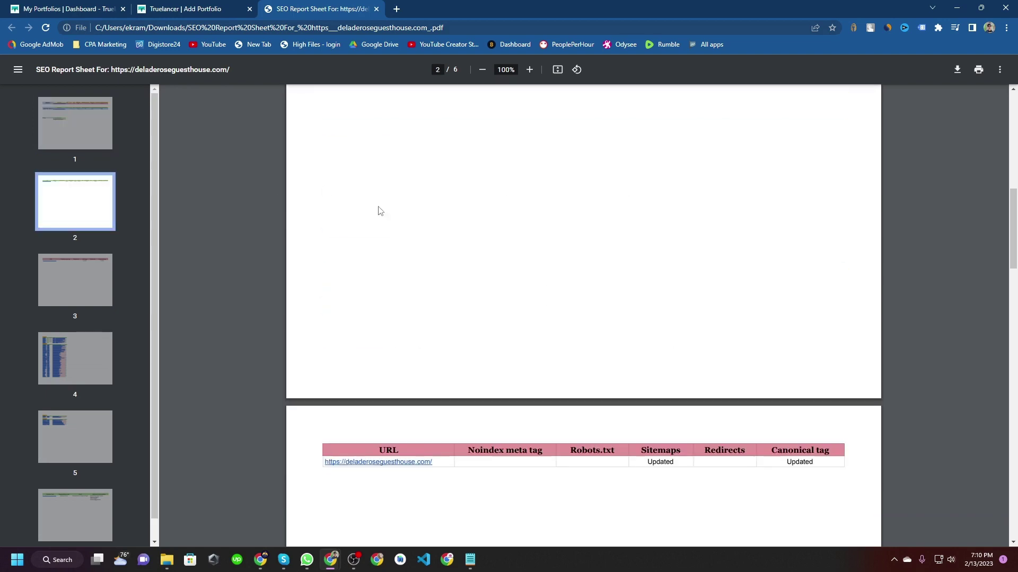
scroll(362, 220, down, 13)
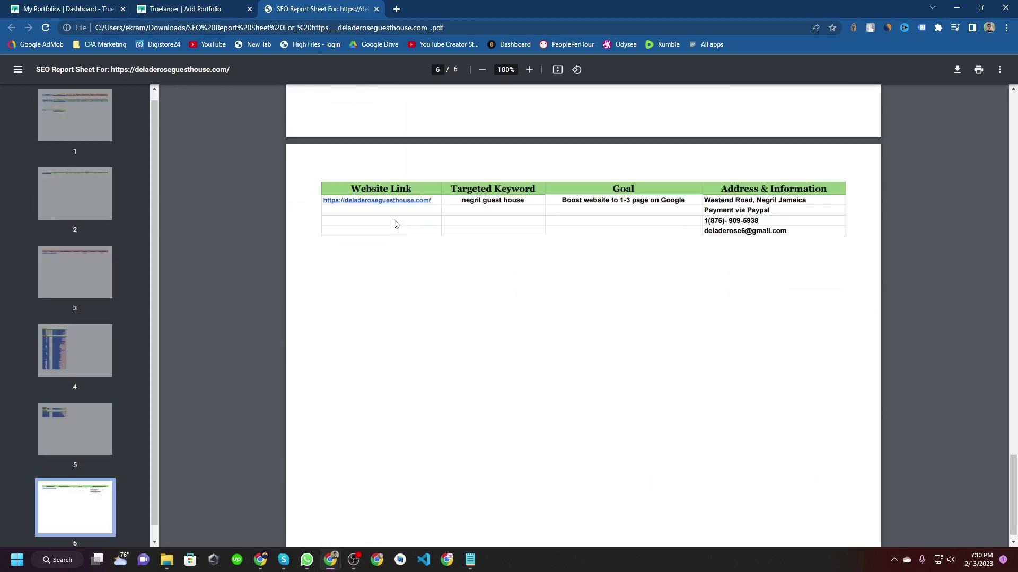
scroll(396, 229, up, 20)
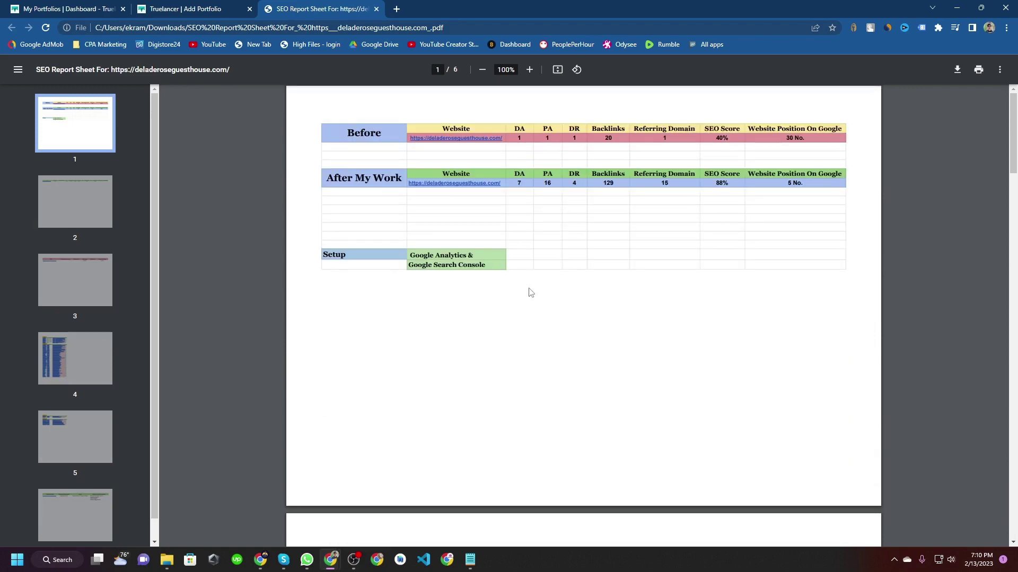
Return to the Add Portfolio form and enter the title "SEO | Google Rank".
click(190, 4)
scroll(379, 368, down, 3)
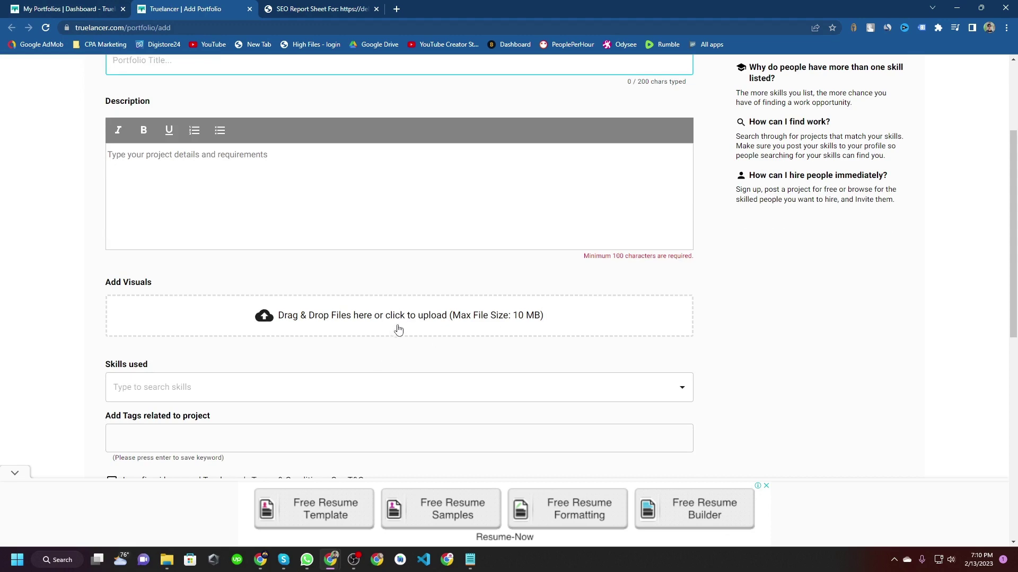
scroll(387, 327, up, 3)
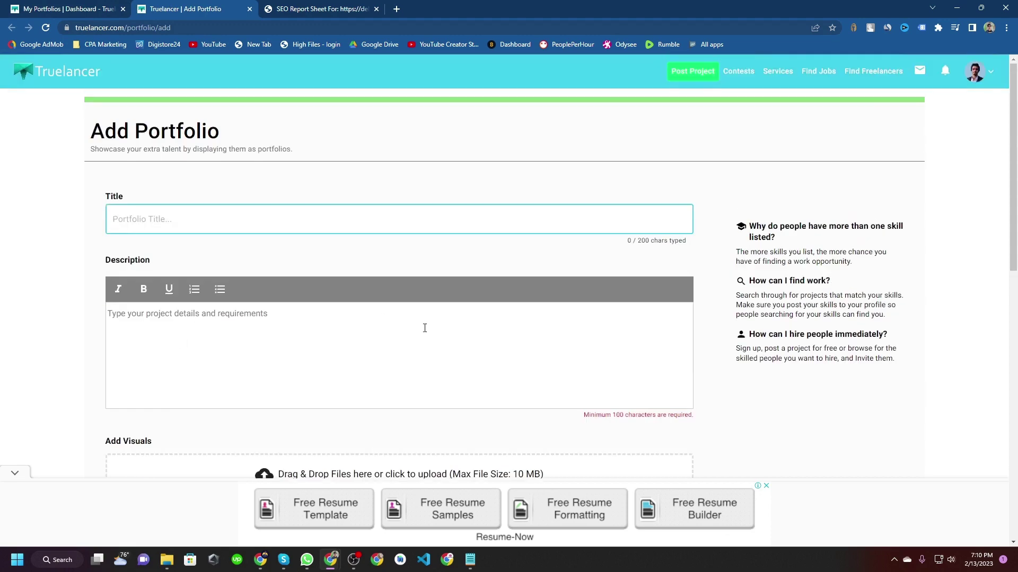
scroll(425, 328, down, 5)
scroll(404, 334, up, 5)
text(SE )
text(op)
key(BackSpace)
key(BackSpace)
text(O | Google Rank)
click(284, 341)
scroll(285, 341, down, 1)
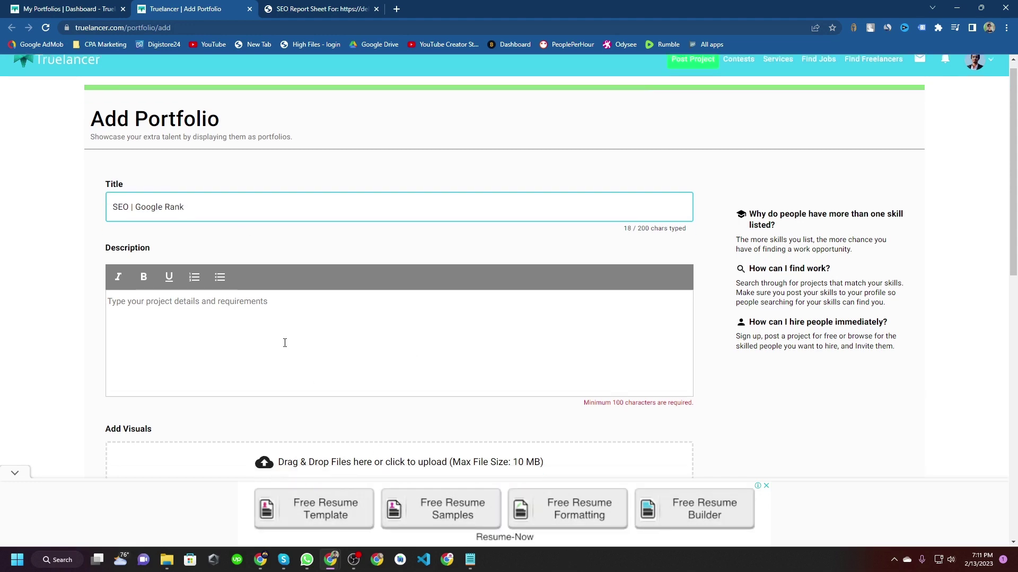
Reword the portfolio title to "SEO | Rank Website On Google First Page".
click(201, 163)
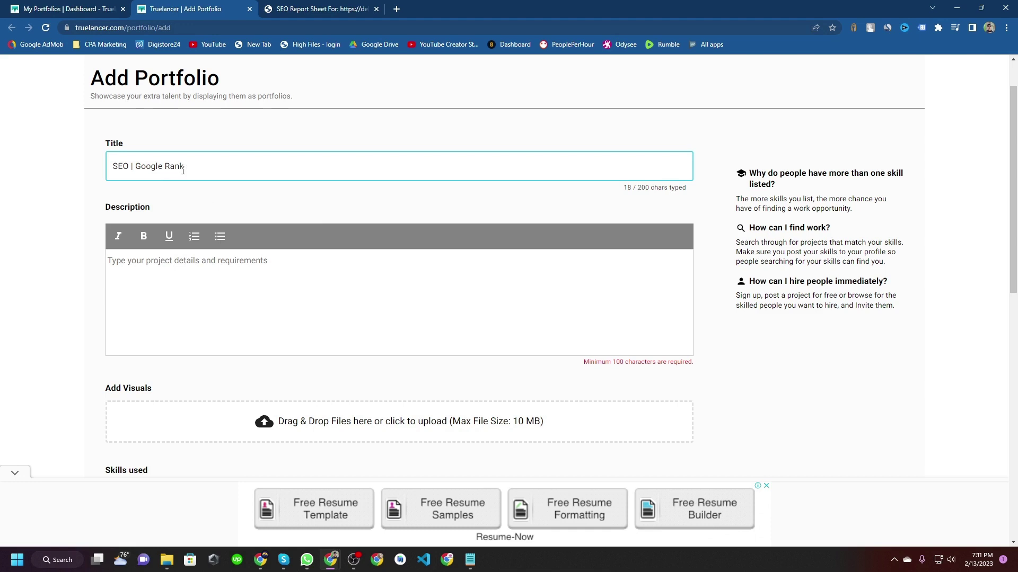
key(BackSpace)
key(BackSpace)
key(BackSpace)
key(BackSpace)
key(BackSpace)
key(BackSpace)
key(BackSpace)
key(BackSpace)
text(Rank)
text( Y)
text(Website On)
text( Google )
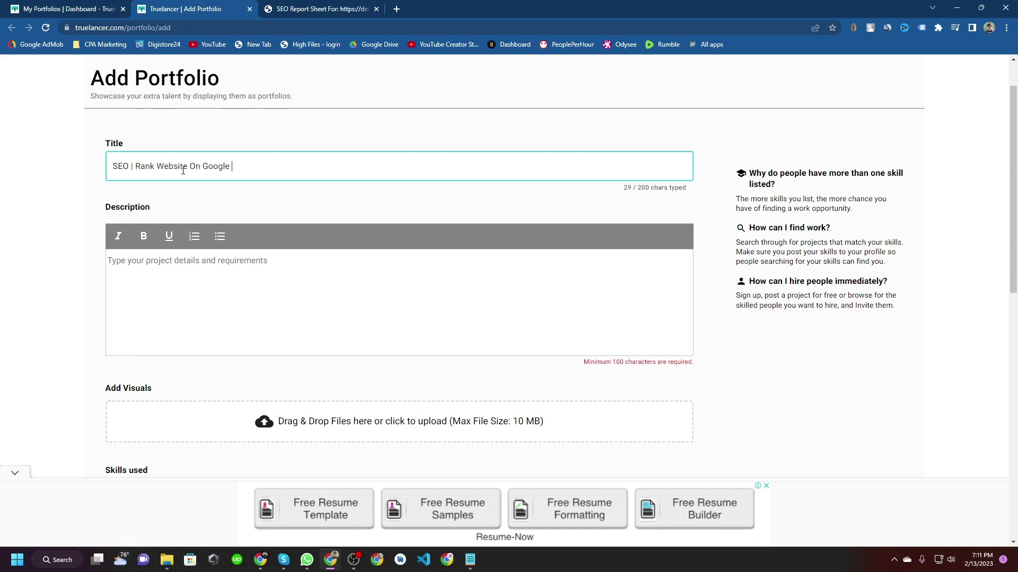
text(First Page)
Insert "My client's" before "Website" in the portfolio title.
click(158, 166)
text(My clien)
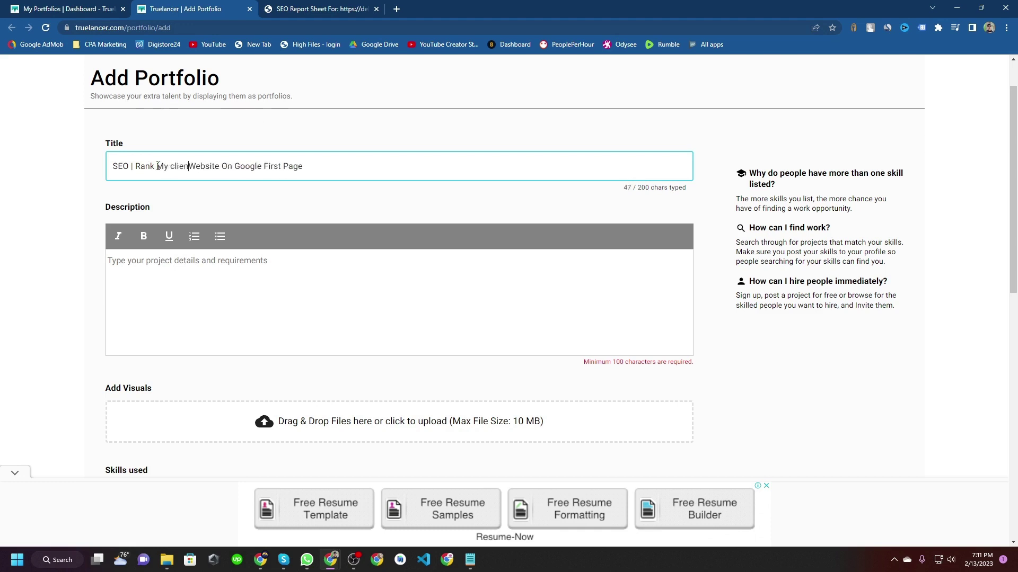
text(t's)
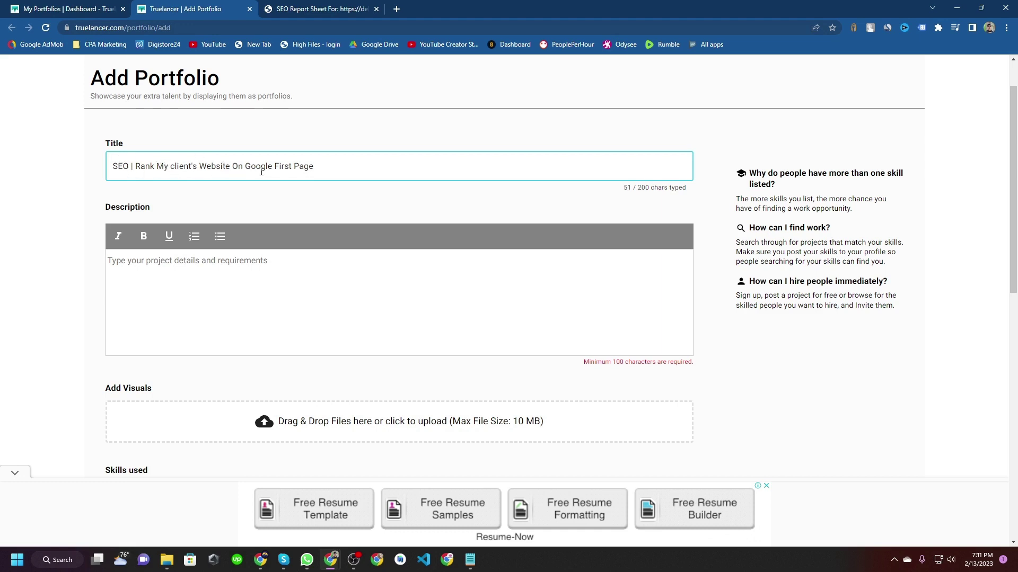
Copy the text from "My SEO Service Offer:" through "PROVEN Guaranteed Results!" in Notepad into the portfolio description.
click(217, 264)
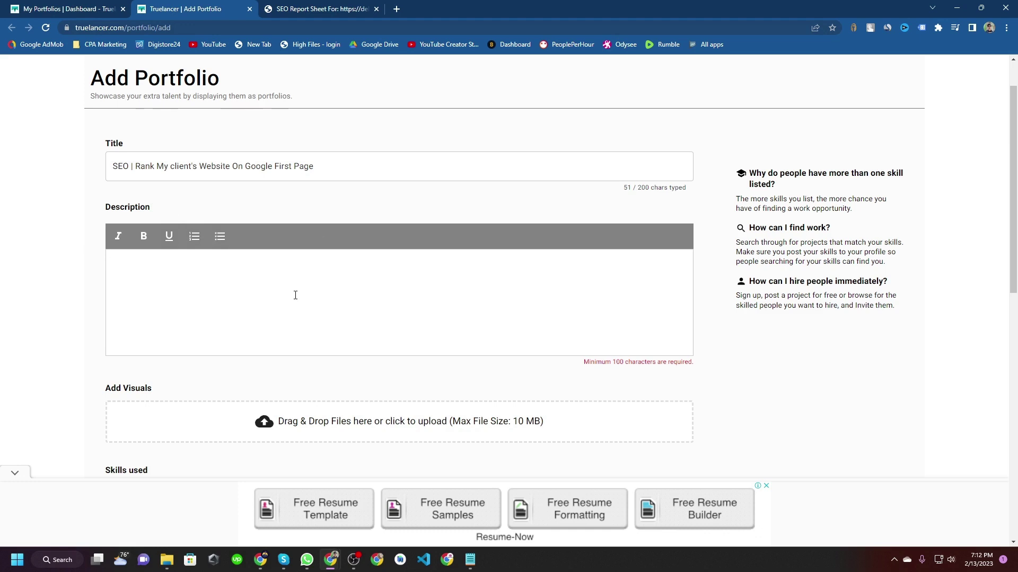
click(471, 563)
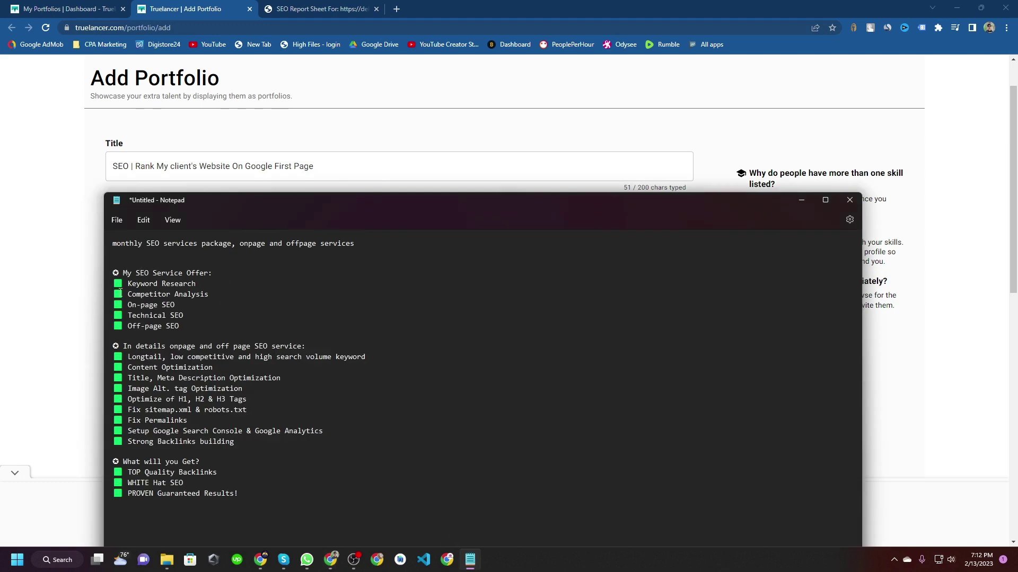
drag(109, 273, 275, 498)
key(ctrl+c)
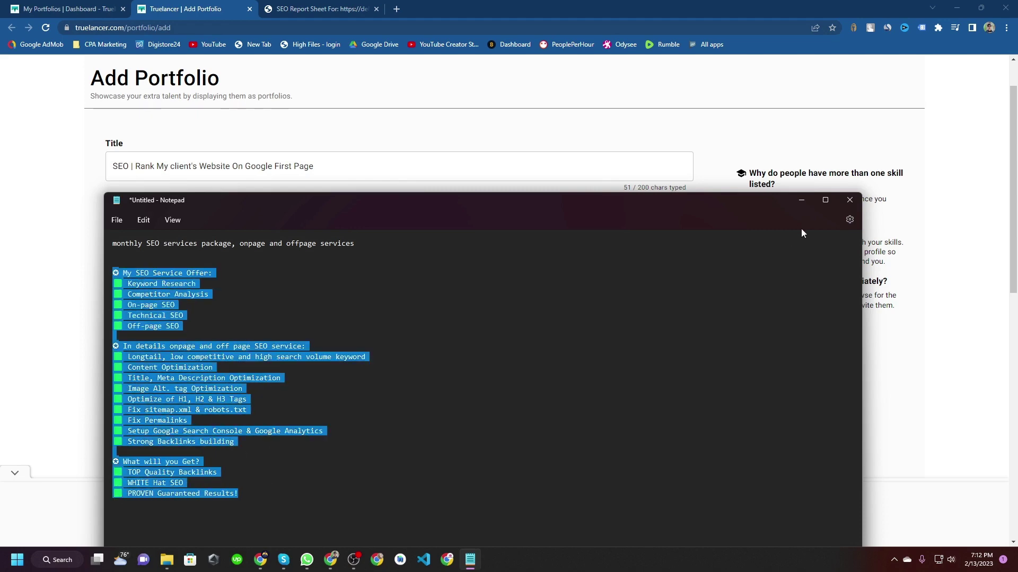
click(801, 199)
click(189, 276)
key(ctrl+v)
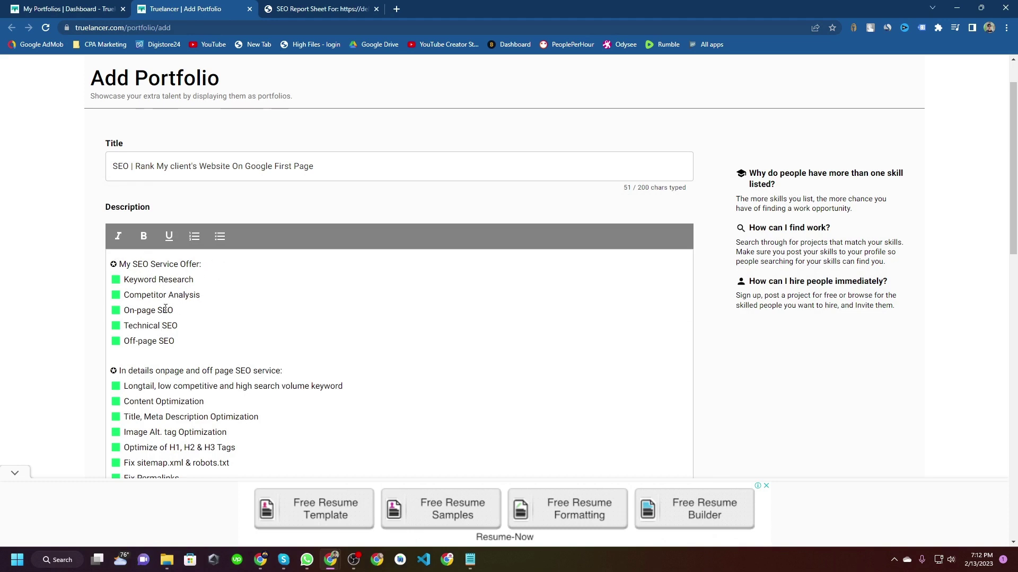
Add a green-square item "Increase Your Revenue" at the end of the description's "What will you Get?" list.
scroll(175, 324, down, 2)
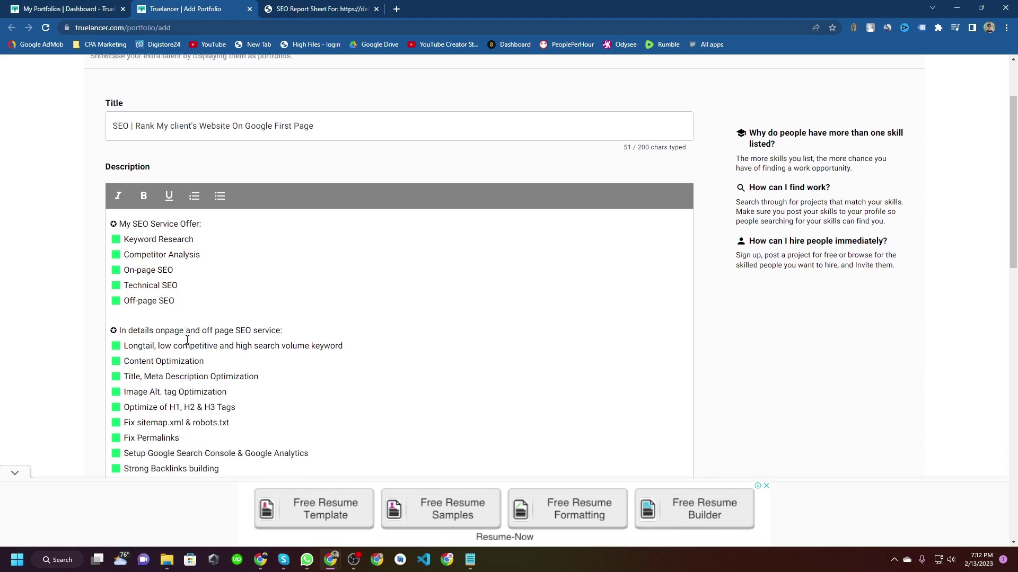
drag(224, 413, 158, 280)
scroll(158, 274, down, 3)
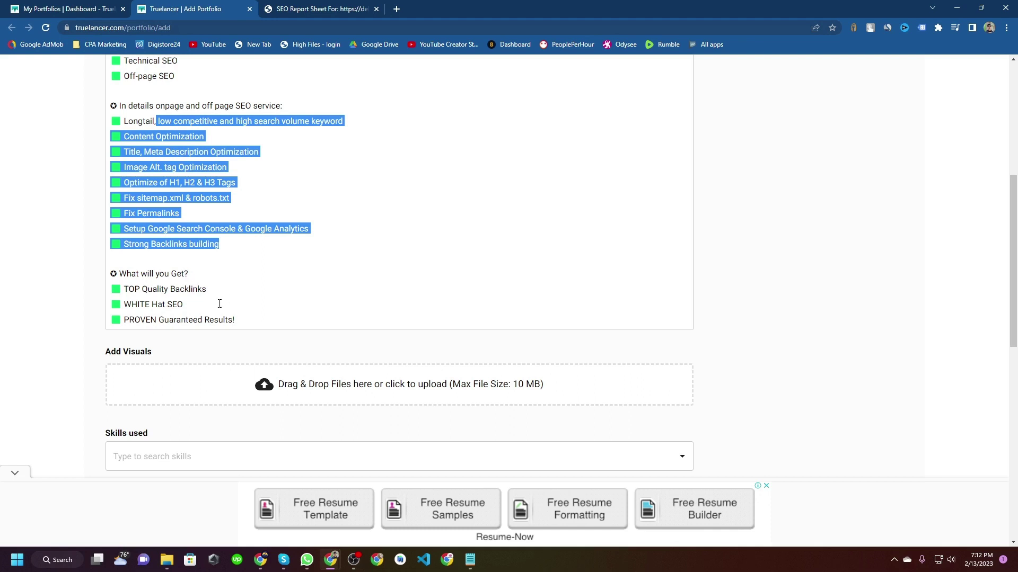
click(250, 320)
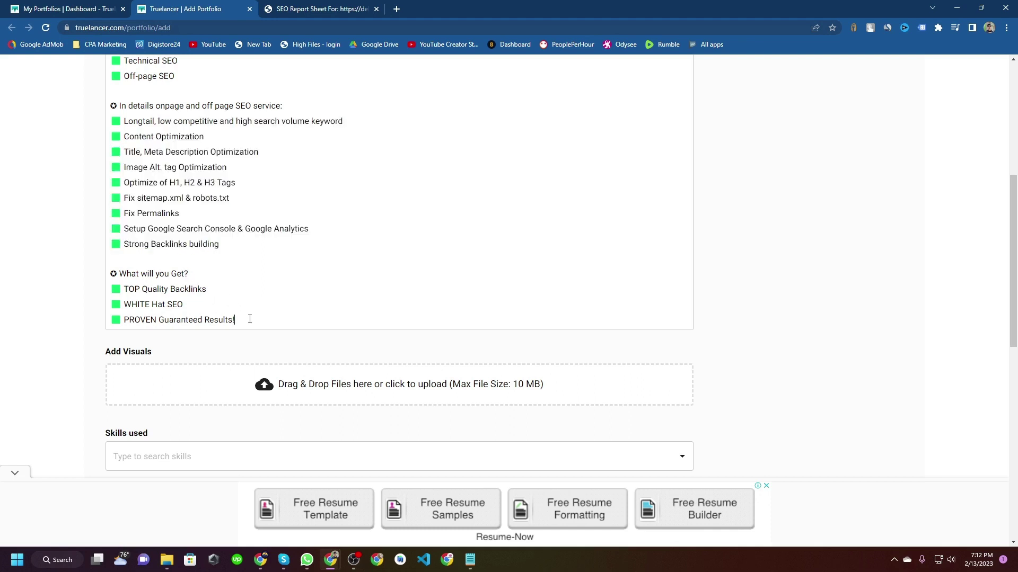
double_click(117, 320)
key(ctrl+c)
click(242, 318)
key(Return)
key(ctrl+v)
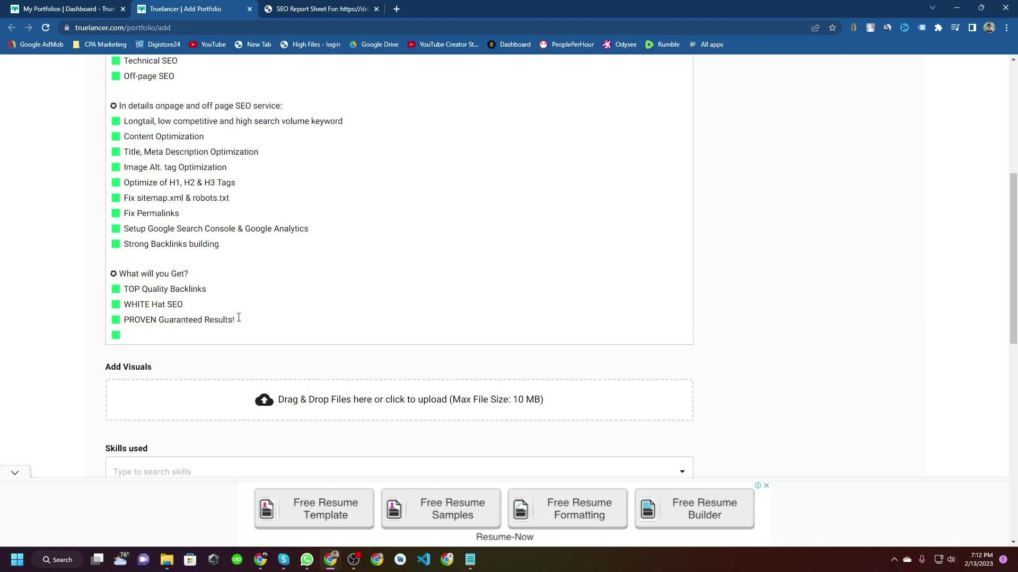
text(Increase Your Revenue)
scroll(239, 333, down, 2)
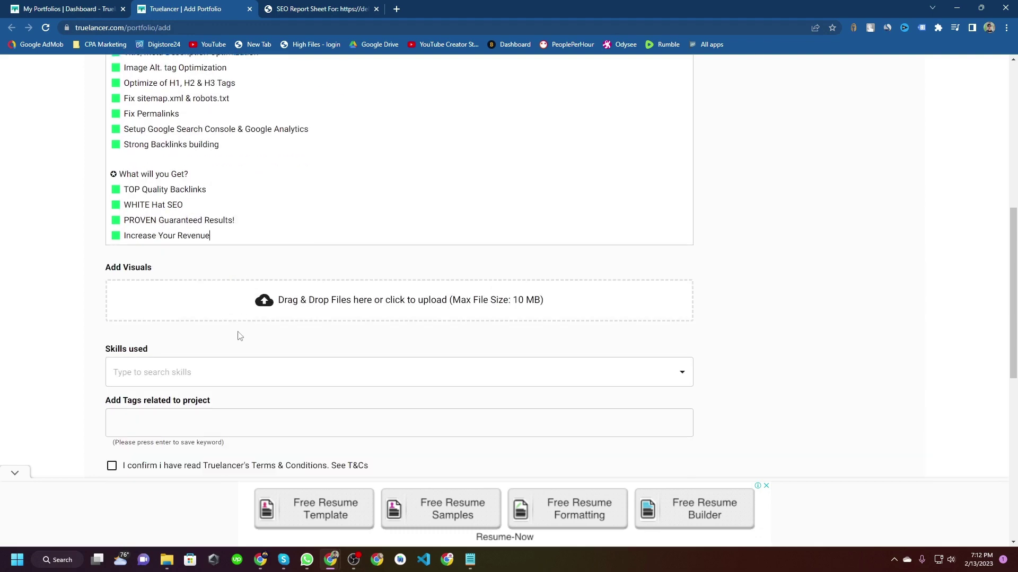
scroll(227, 255, up, 6)
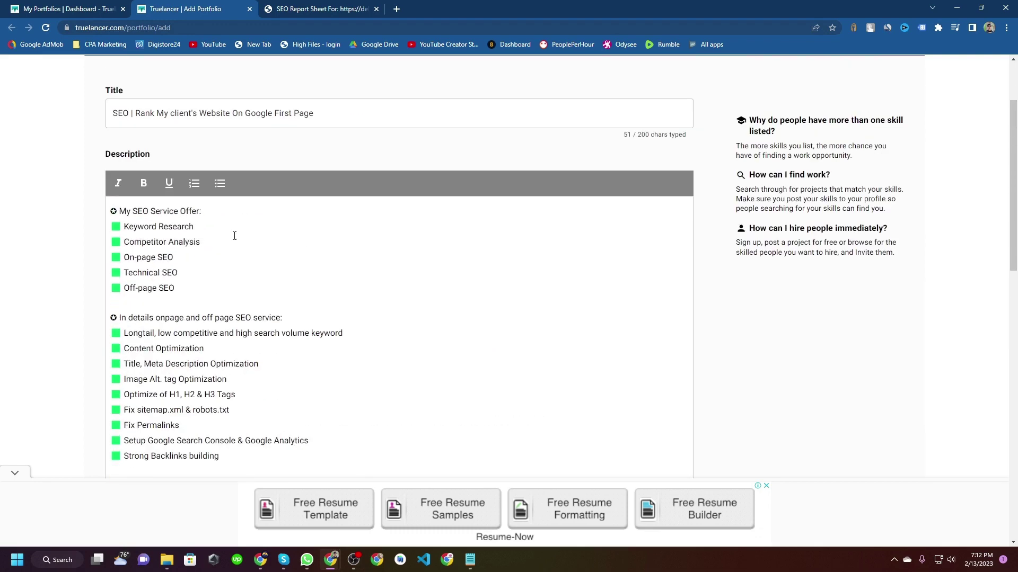
Attach SEO Report Sheet For_ https___deladeroseguesthouse.com_.pdf from the Downloads folder to the portfolio visuals.
scroll(236, 235, down, 4)
scroll(236, 232, down, 3)
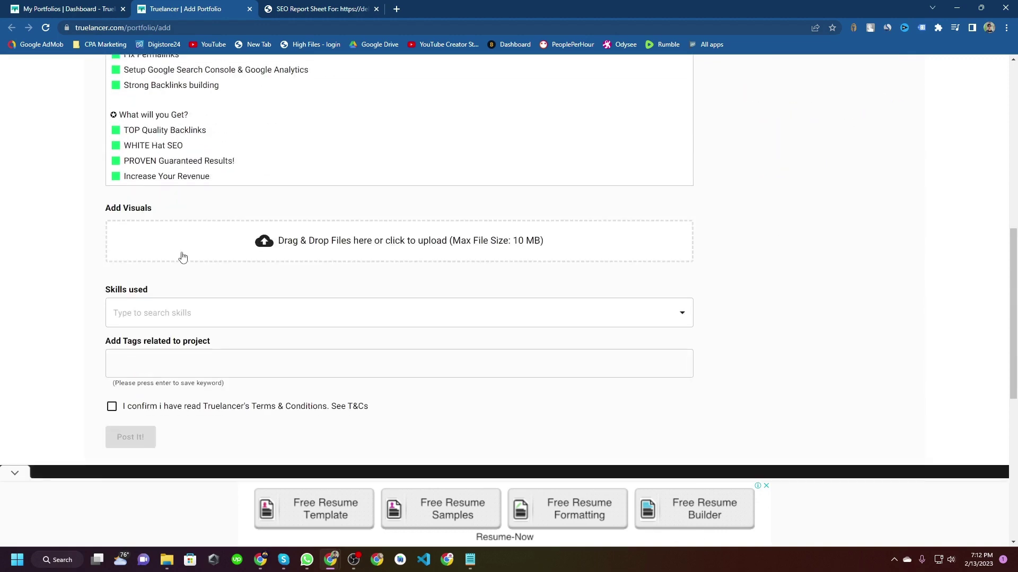
click(428, 251)
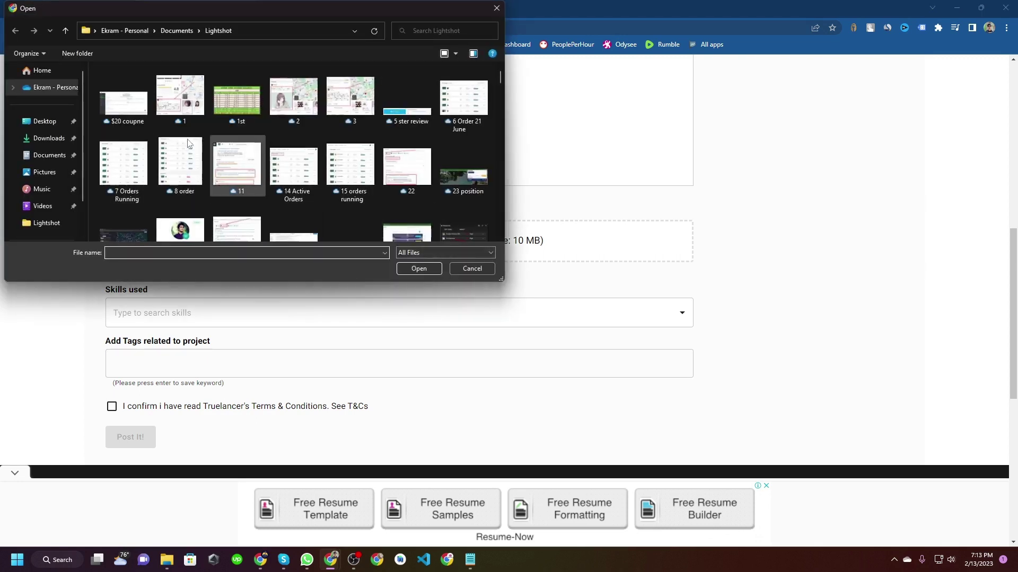
click(48, 138)
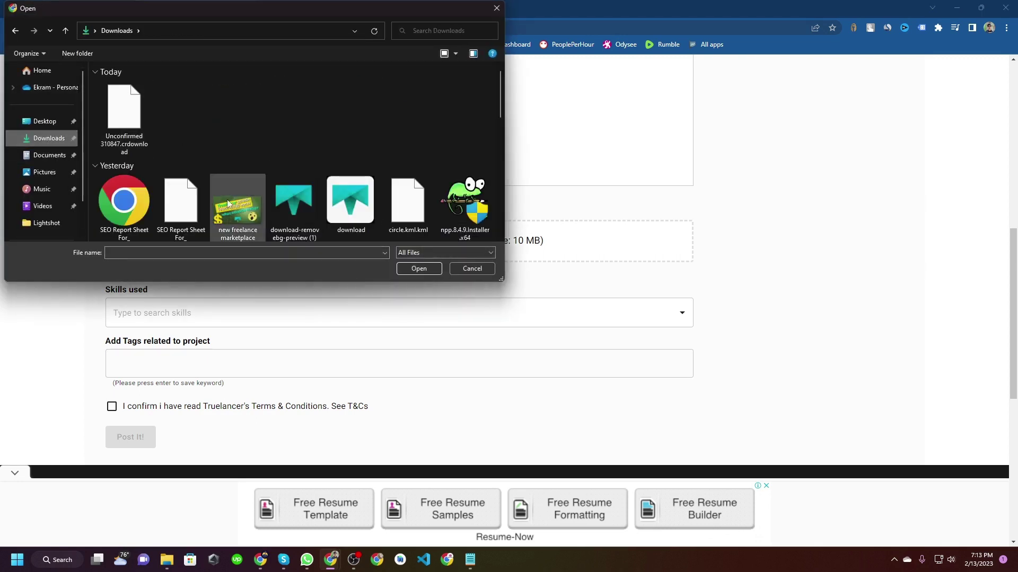
click(125, 209)
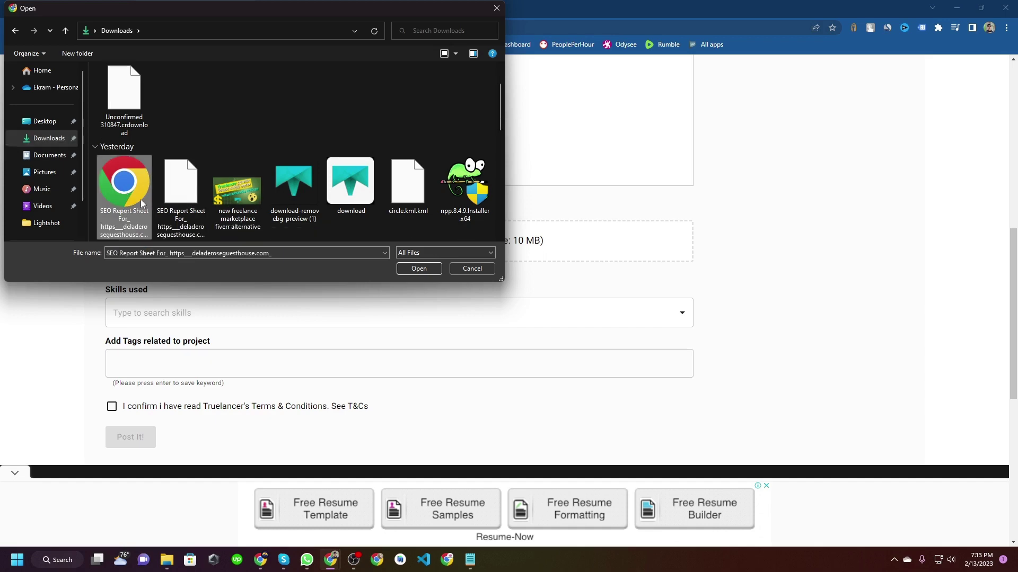
click(420, 268)
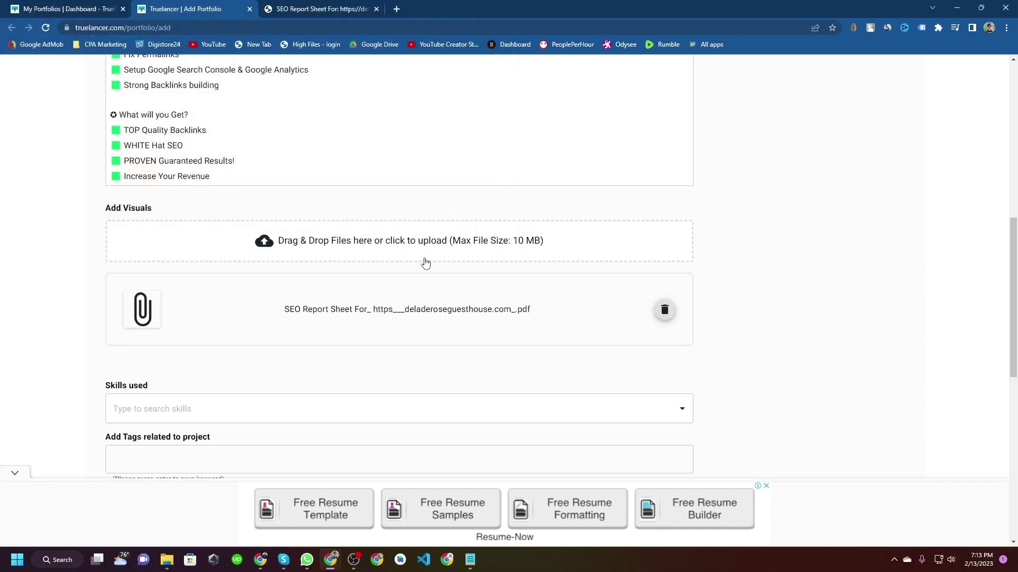
Glance at the open SEO report PDF, and attach Website Rank.png from the Lightshot folder to the portfolio visuals.
mouse_move(324, 559)
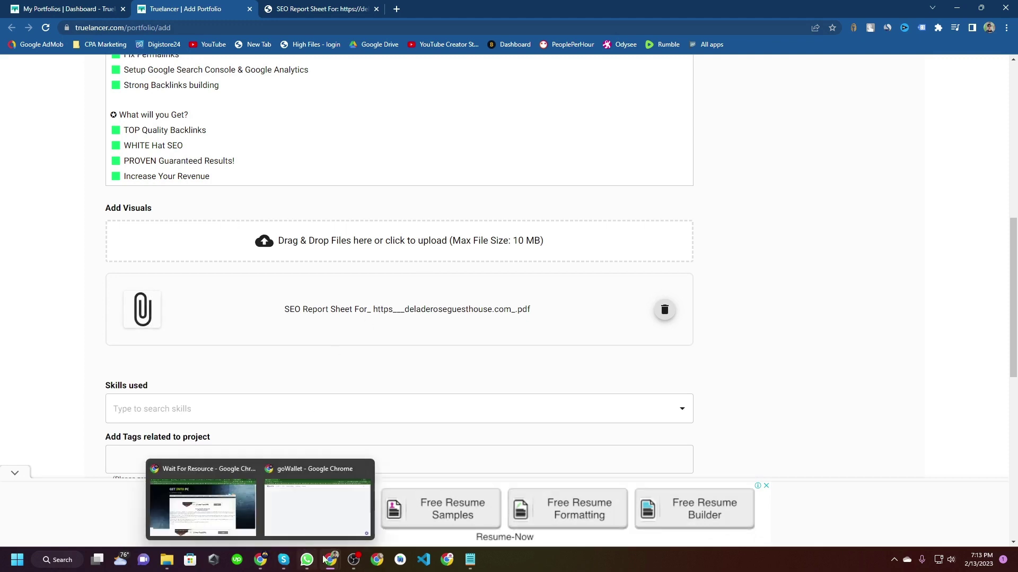
click(332, 10)
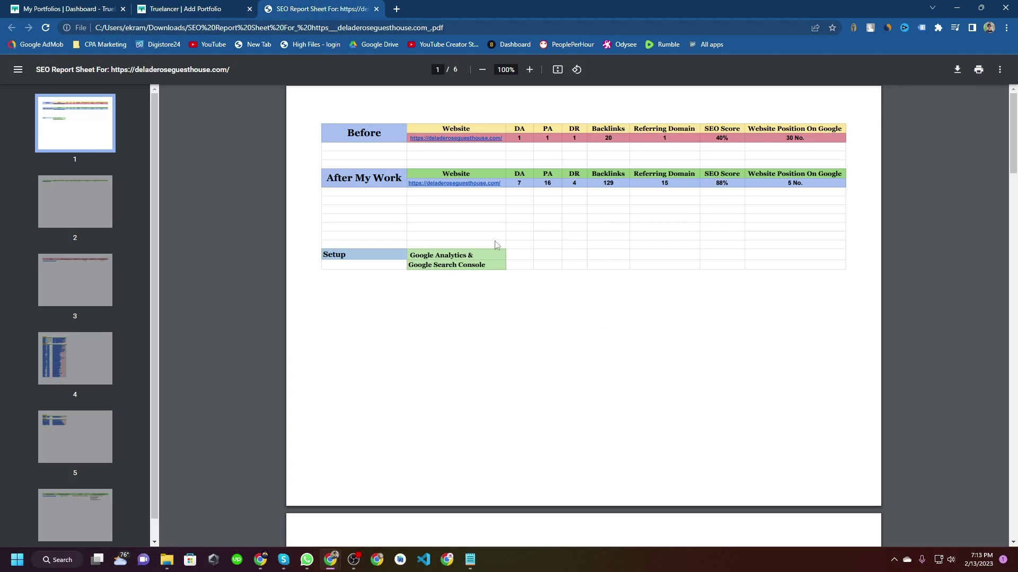
click(223, 6)
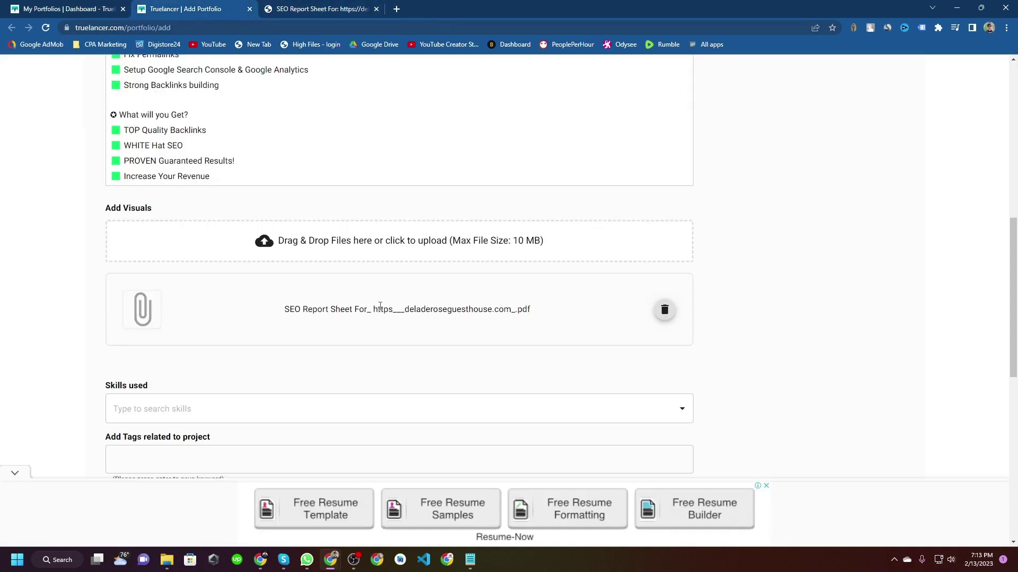
click(450, 243)
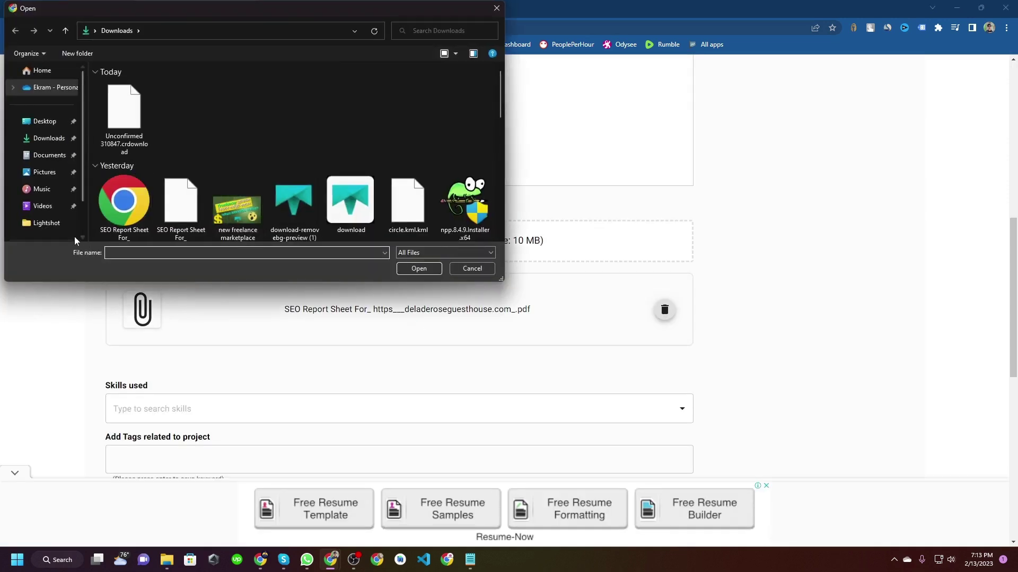
click(28, 221)
scroll(191, 159, down, 1)
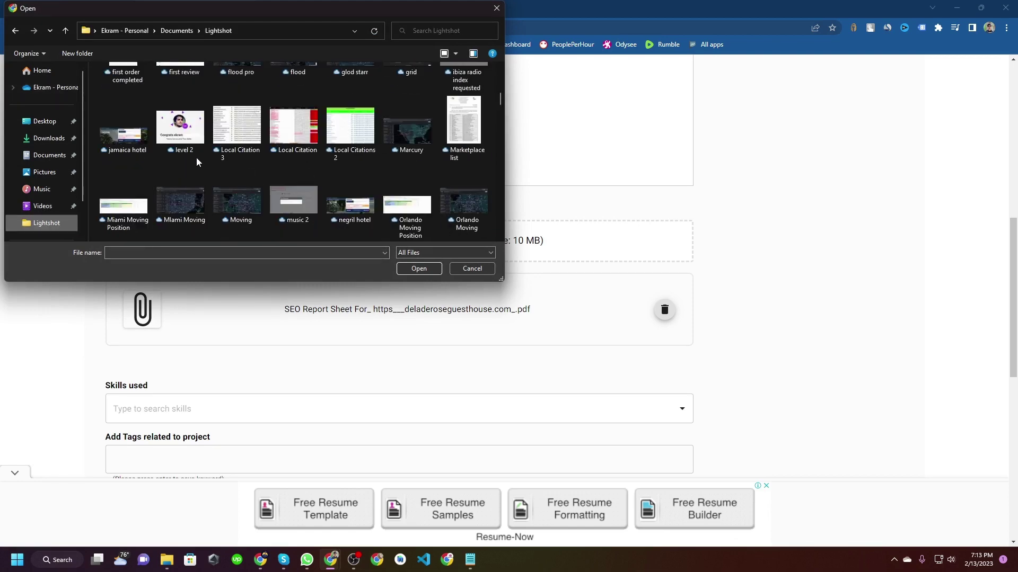
scroll(194, 161, down, 15)
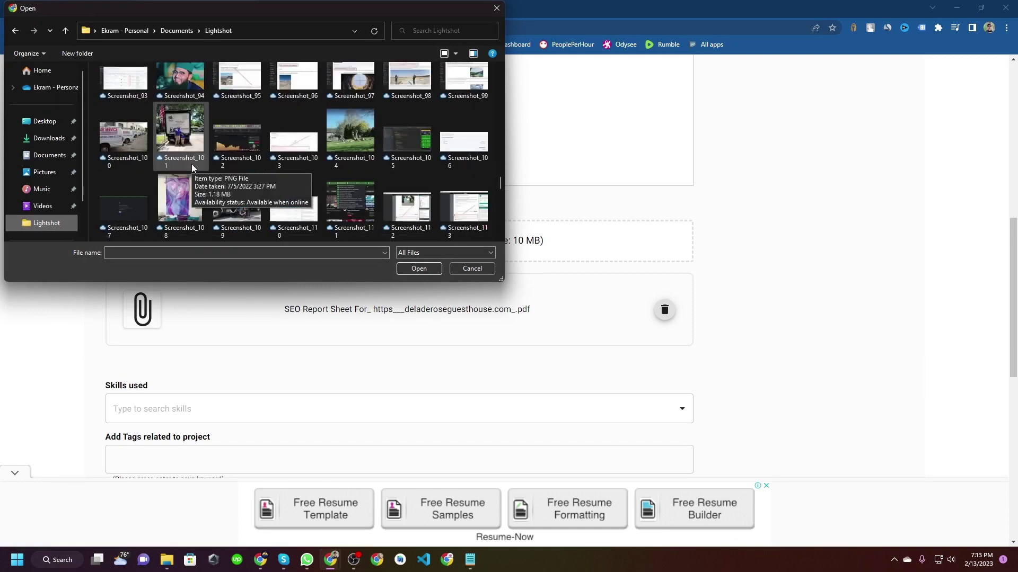
scroll(192, 164, down, 10)
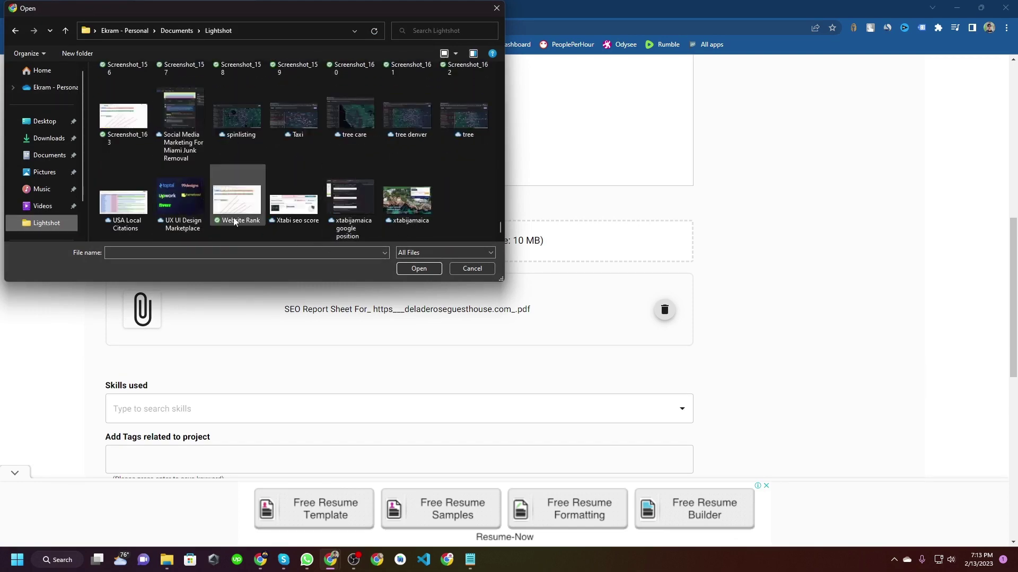
click(234, 222)
click(401, 266)
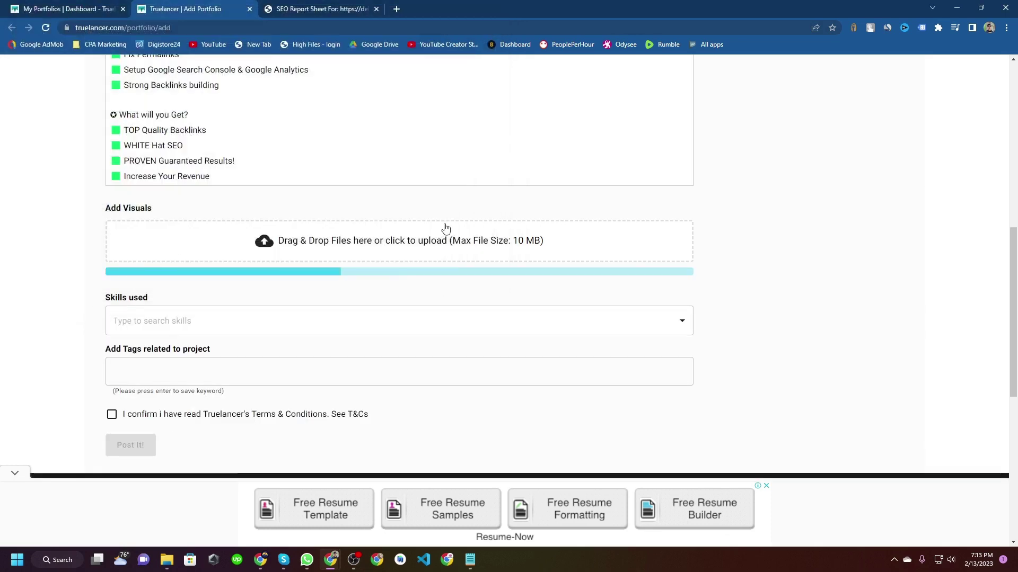
Attach Screenshot_152.png from the Lightshot folder to the portfolio visuals.
click(409, 242)
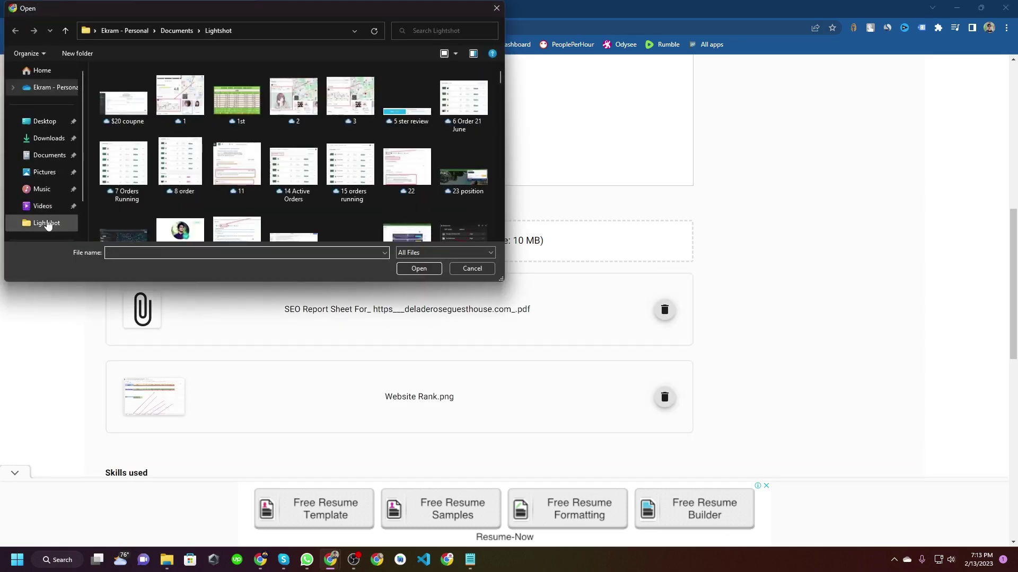
scroll(175, 175, down, 10)
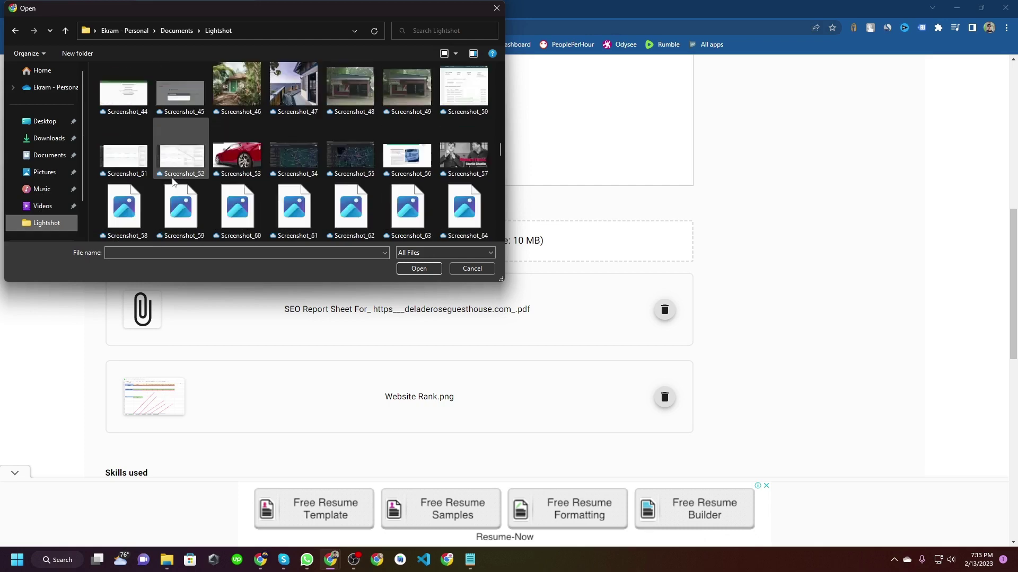
scroll(173, 181, down, 15)
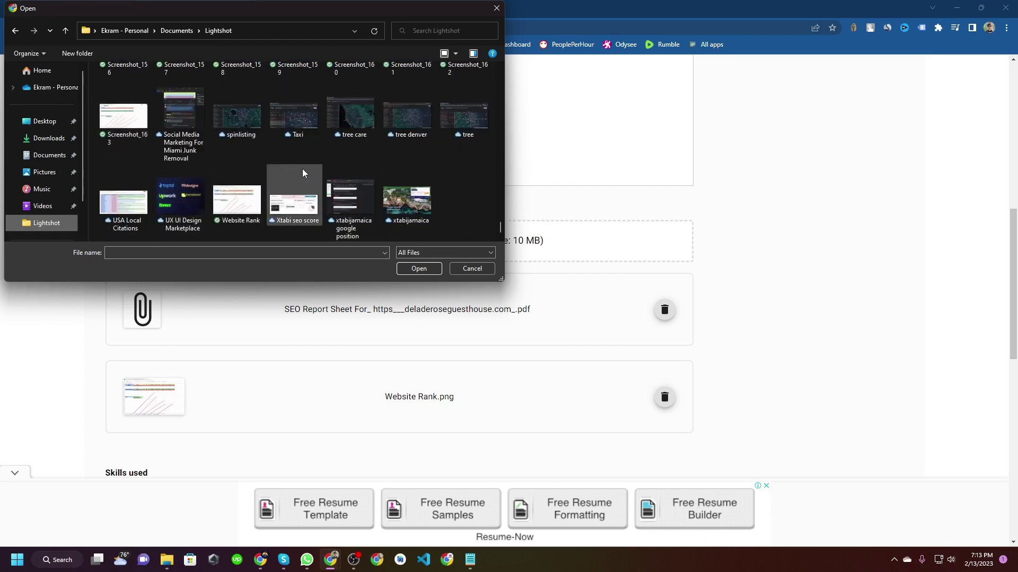
scroll(286, 174, up, 3)
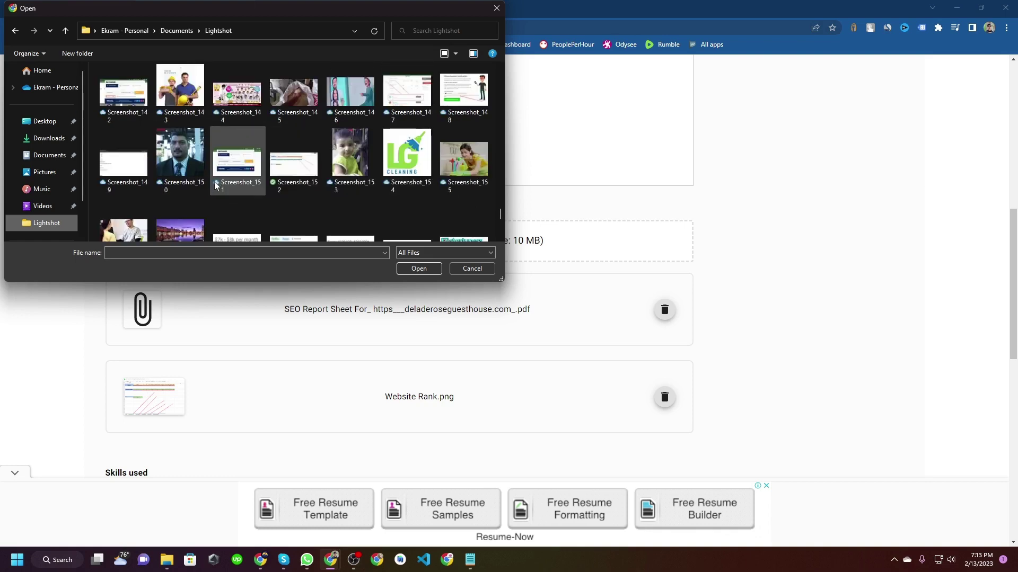
click(290, 168)
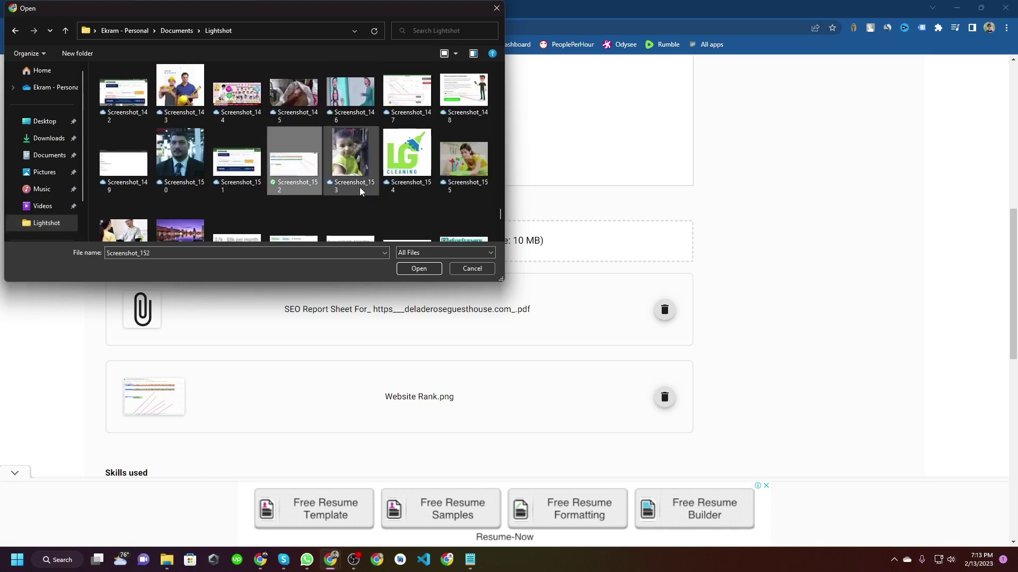
click(403, 268)
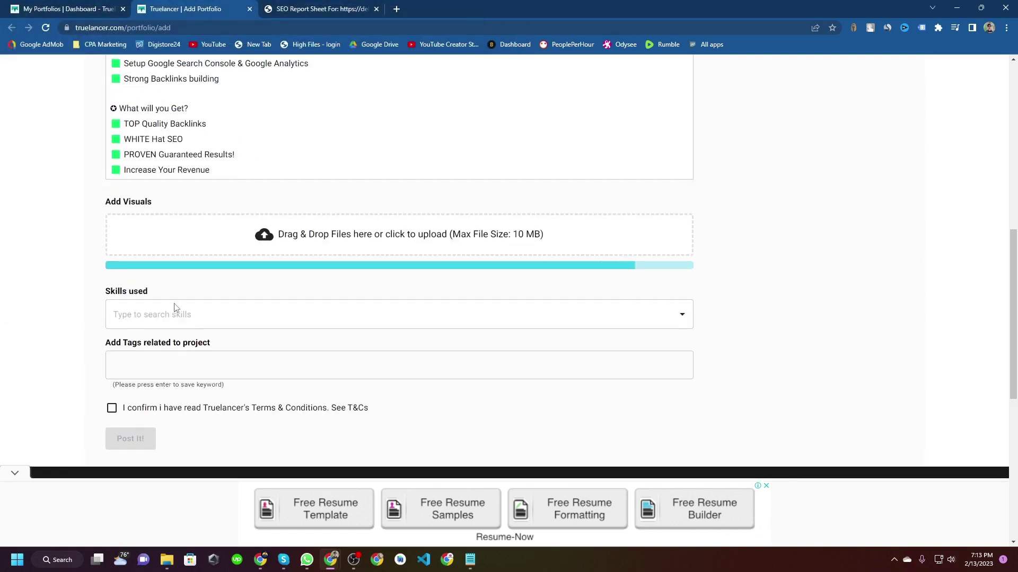
Add the skills Seo, Seo Audit and Search Engine Optimization Seo to the portfolio's used skills.
scroll(177, 324, down, 5)
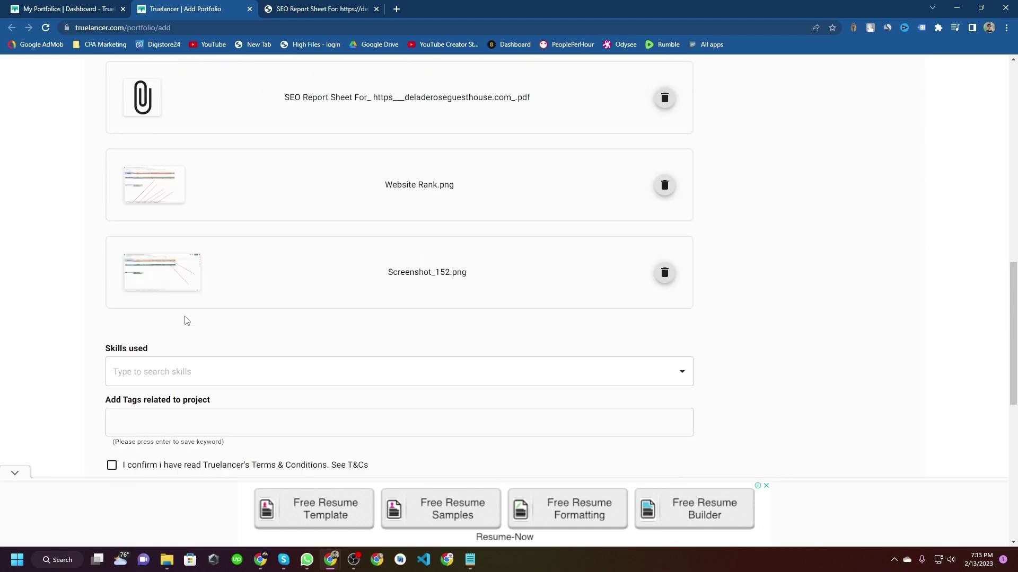
click(175, 311)
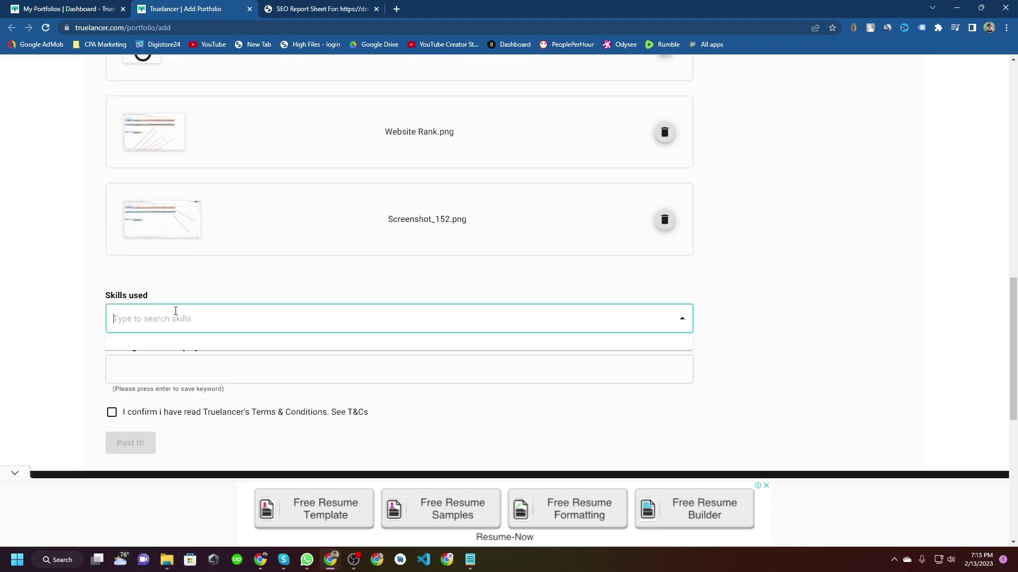
text(seo)
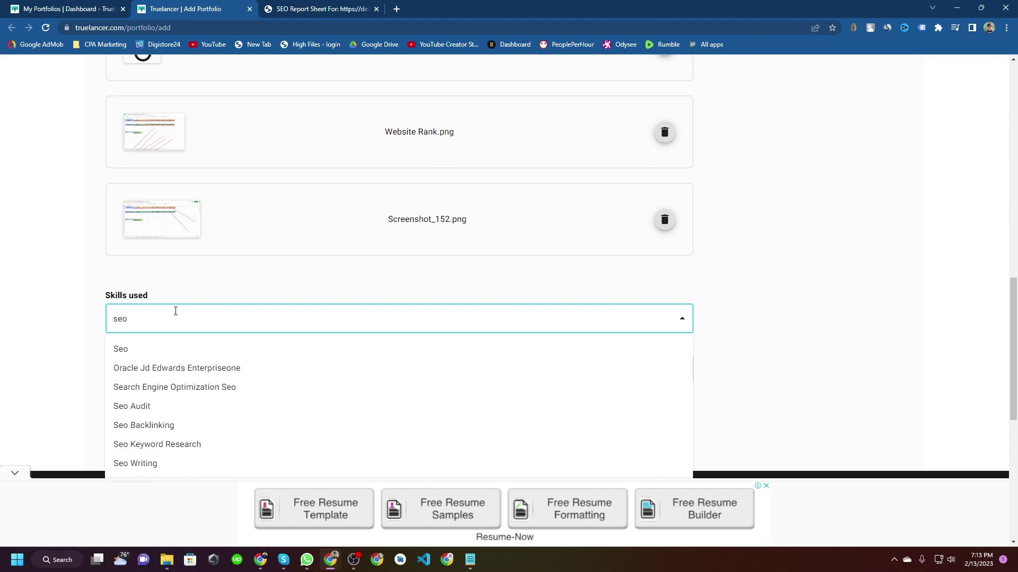
click(144, 350)
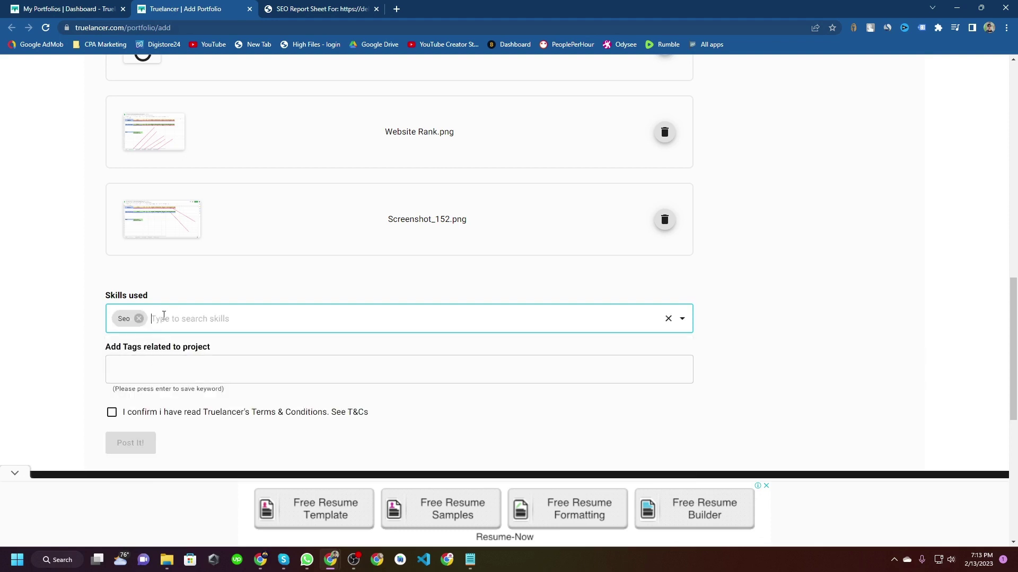
text(seo)
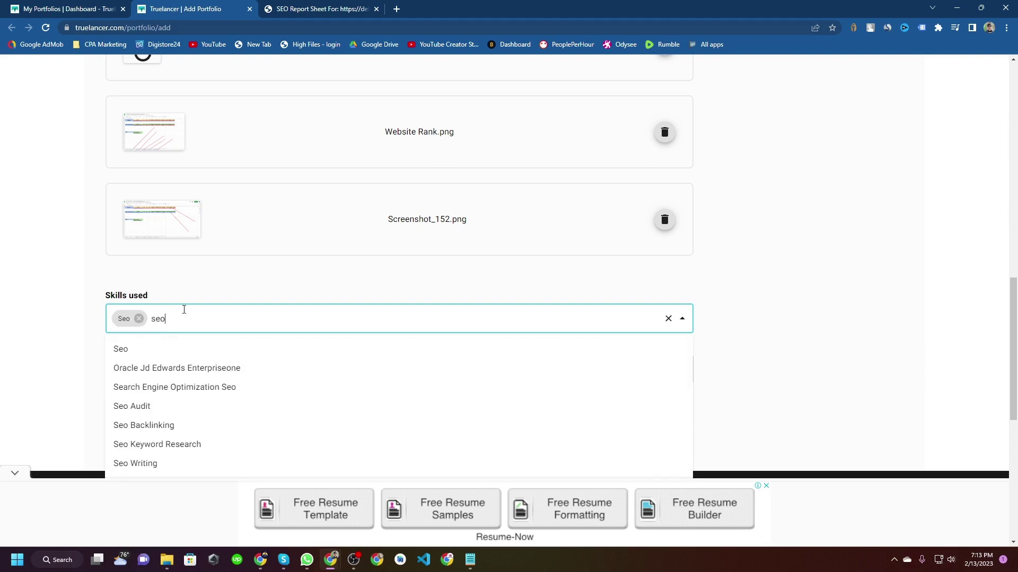
scroll(184, 309, down, 1)
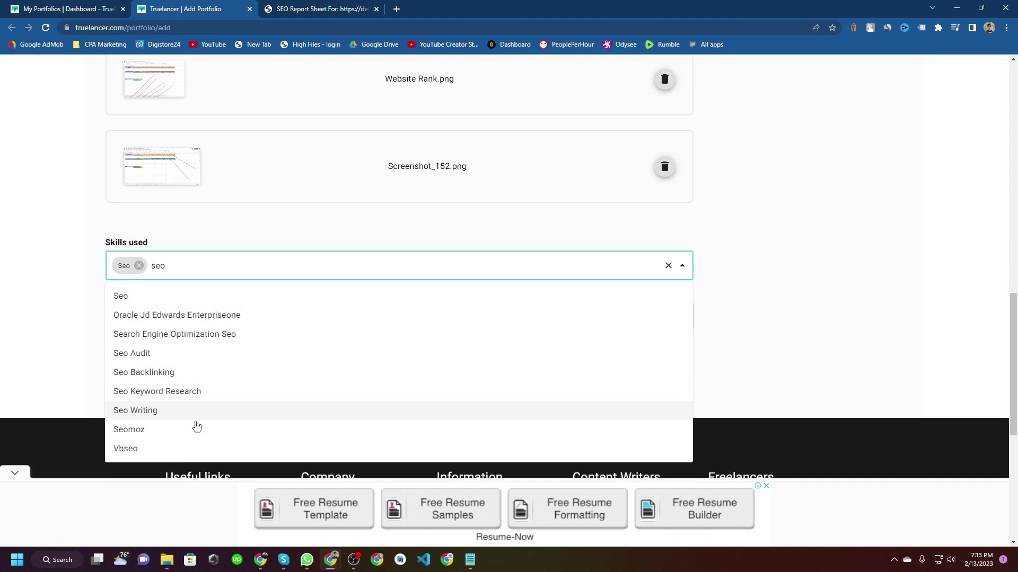
click(143, 353)
text(seo)
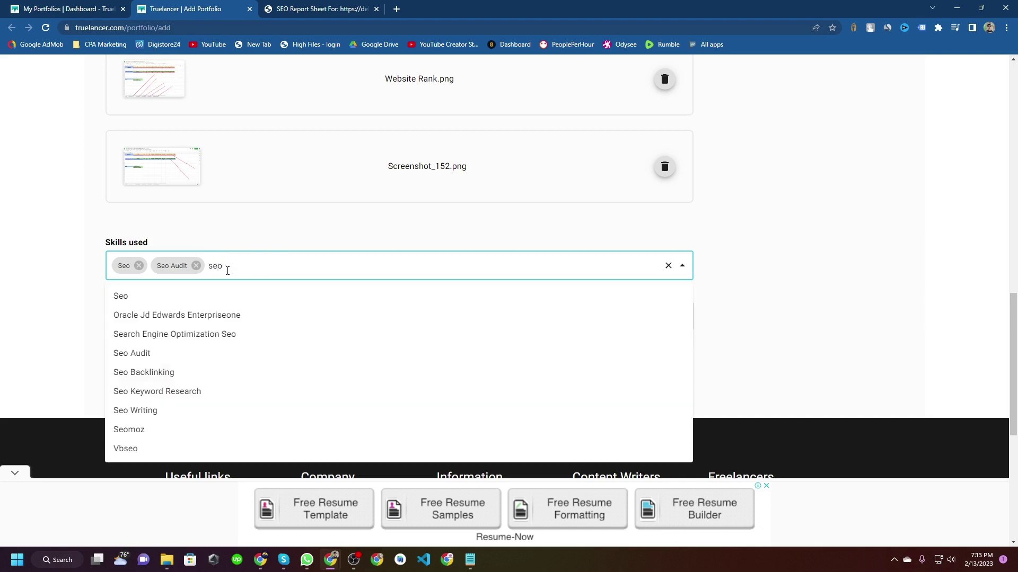
click(207, 334)
Add Seo Backlinking, Seo Keyword Research and Seo Writing to the portfolio's used skills.
text(seo)
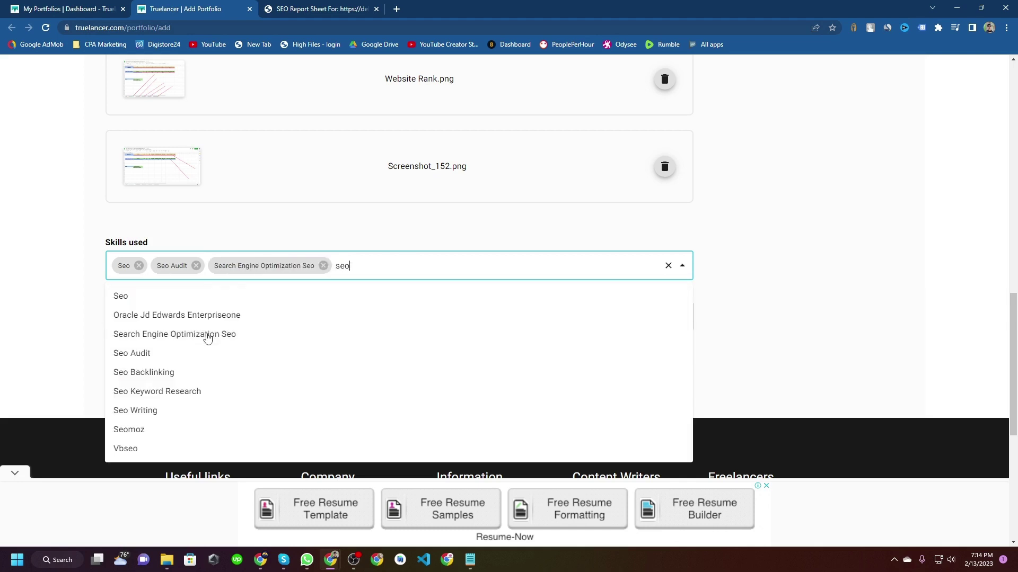
click(173, 378)
text(seo)
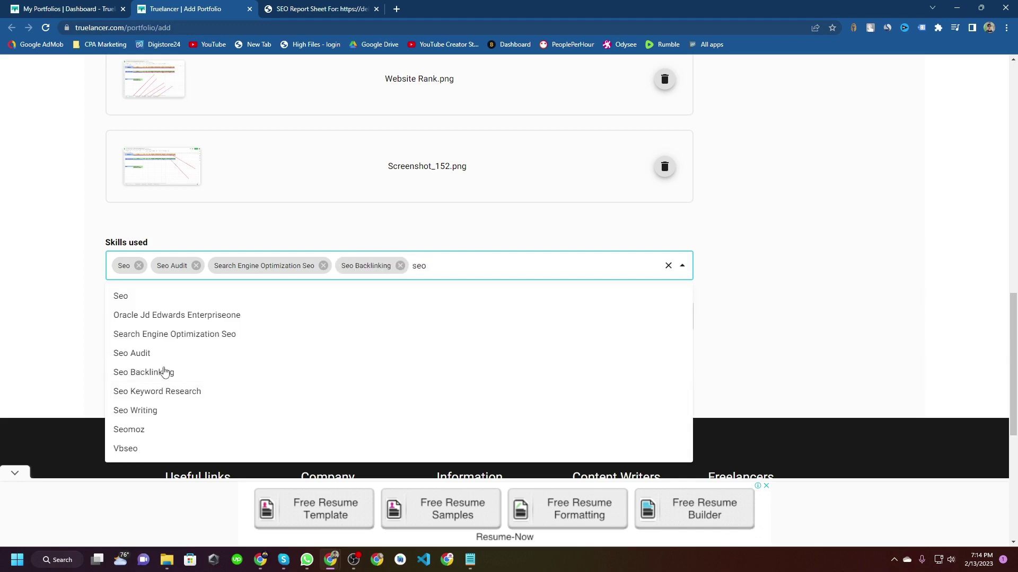
click(158, 394)
text(seo)
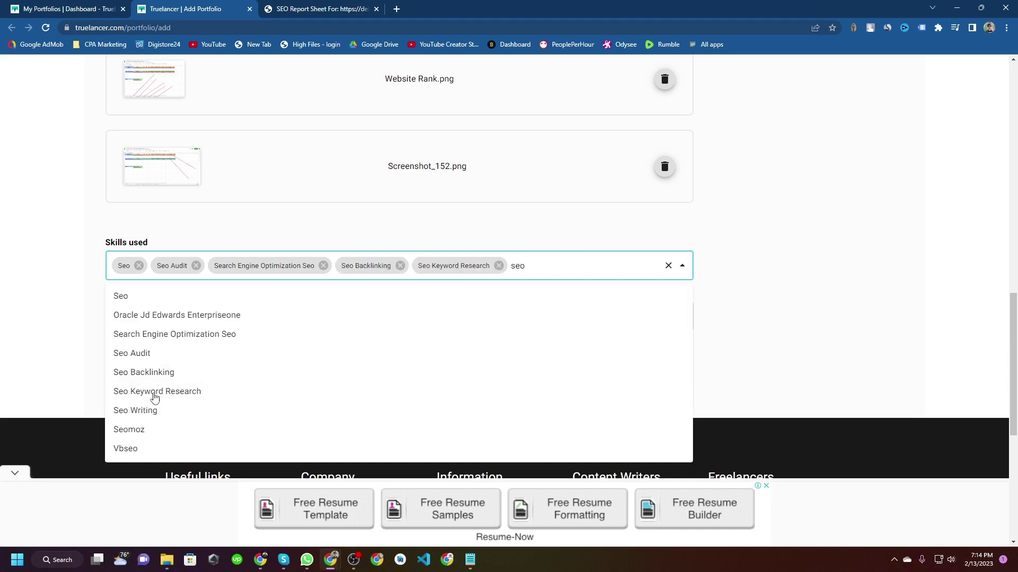
click(169, 411)
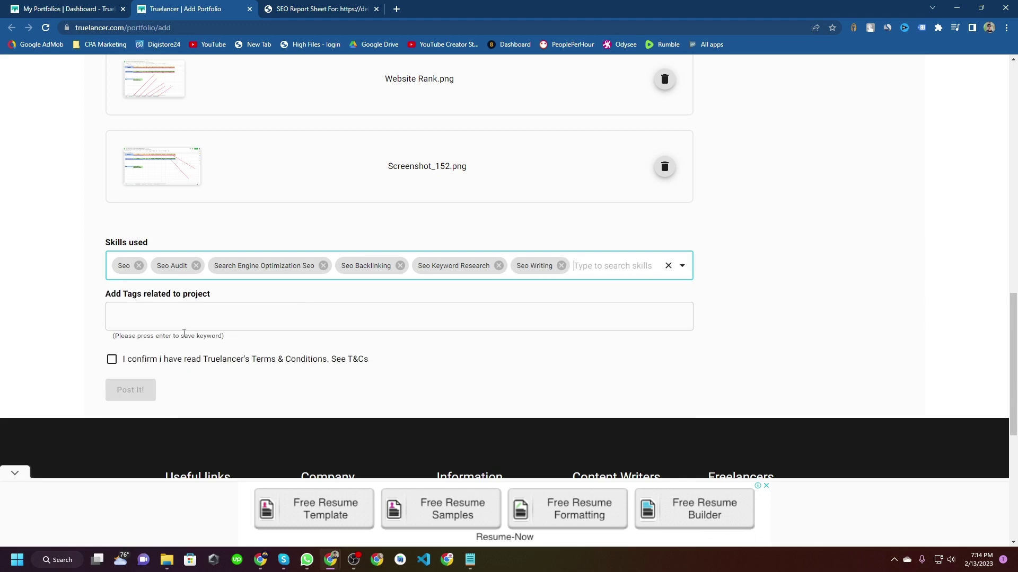
text(seo)
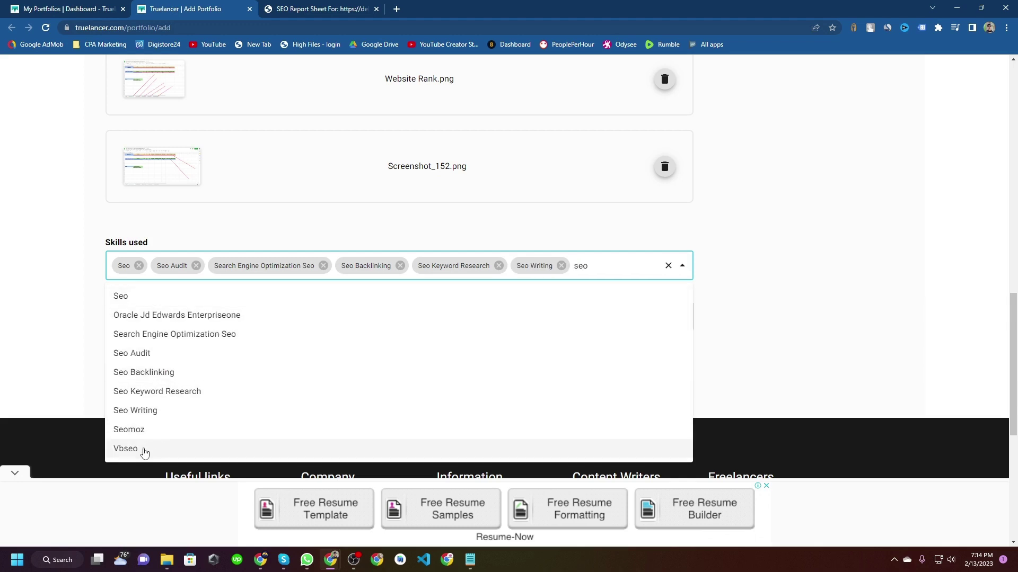
scroll(144, 403, down, 2)
scroll(79, 318, up, 2)
click(50, 284)
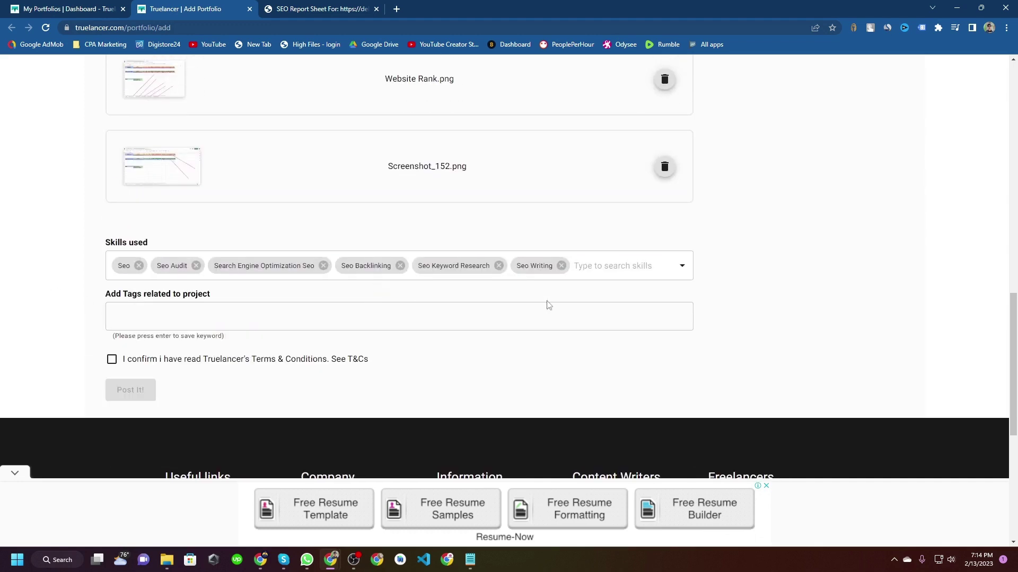
Add the project tags "seo" and "onpage seo" to the portfolio entry.
click(207, 313)
text(seo)
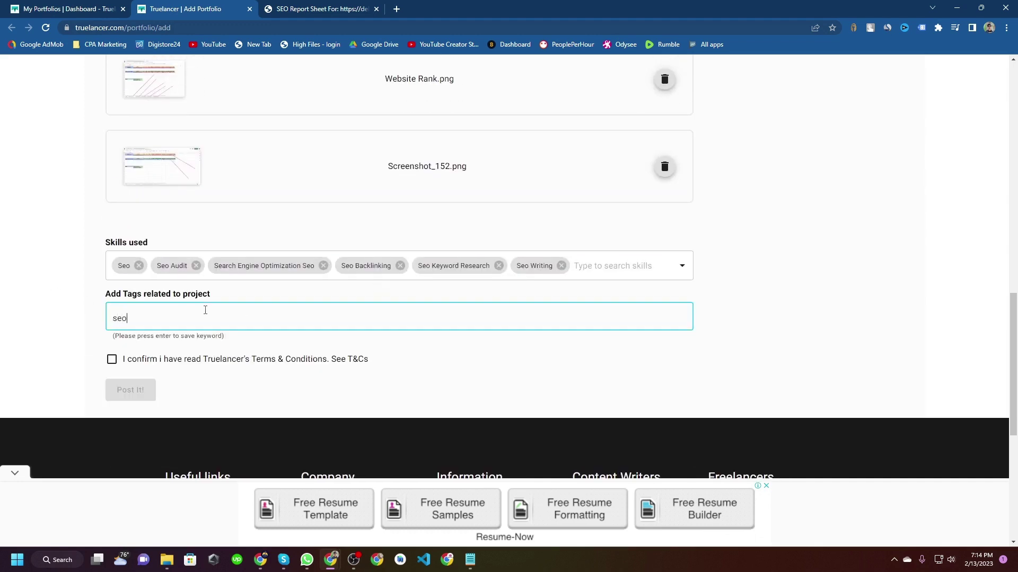
key(Return)
text(onpage)
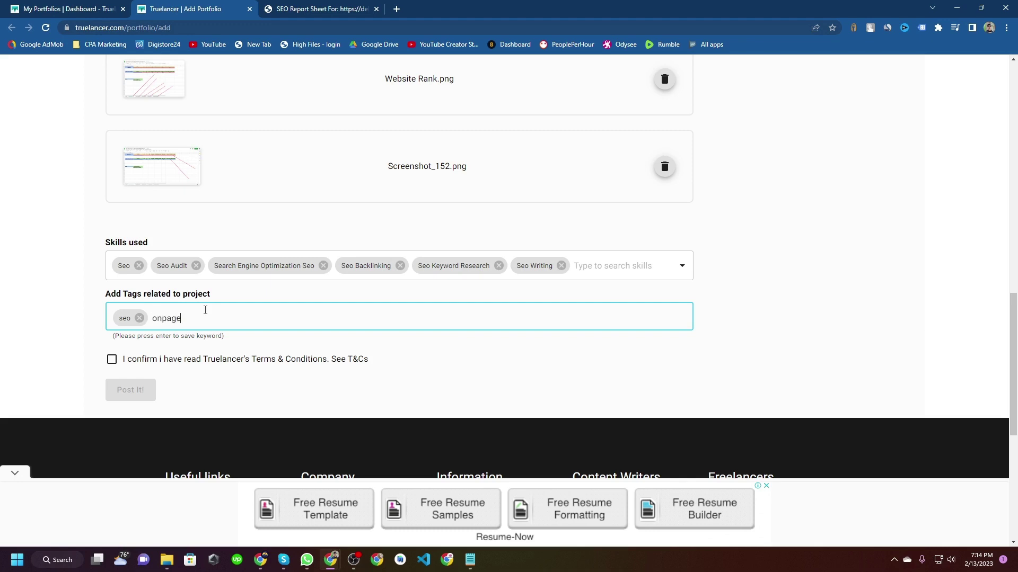
text( seo)
key(Return)
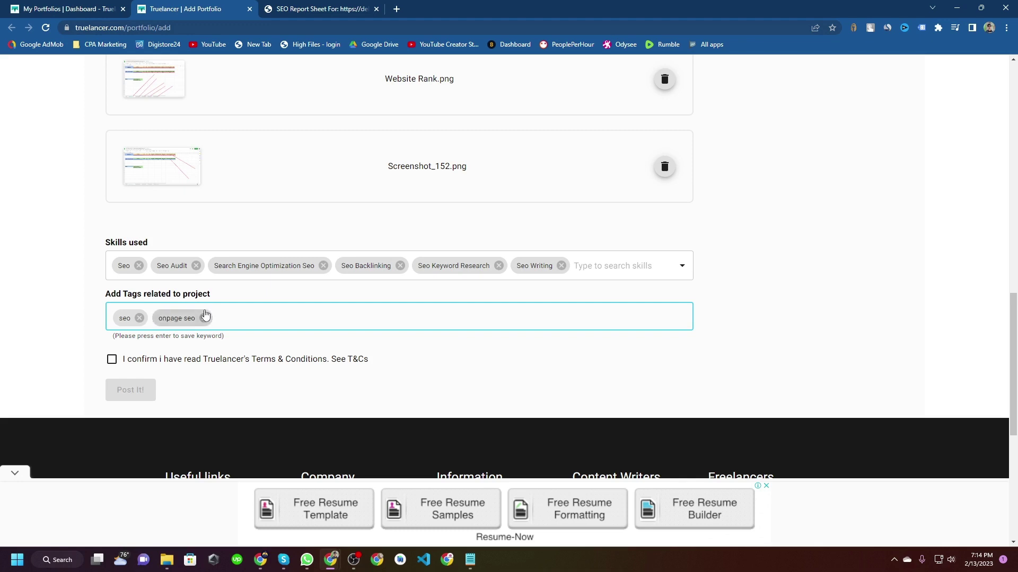
Add the project tags "off page seo", "technical seo", "backlinks", "keyword research" and "competitor analysis" to the portfolio entry.
text(off page seo)
key(Return)
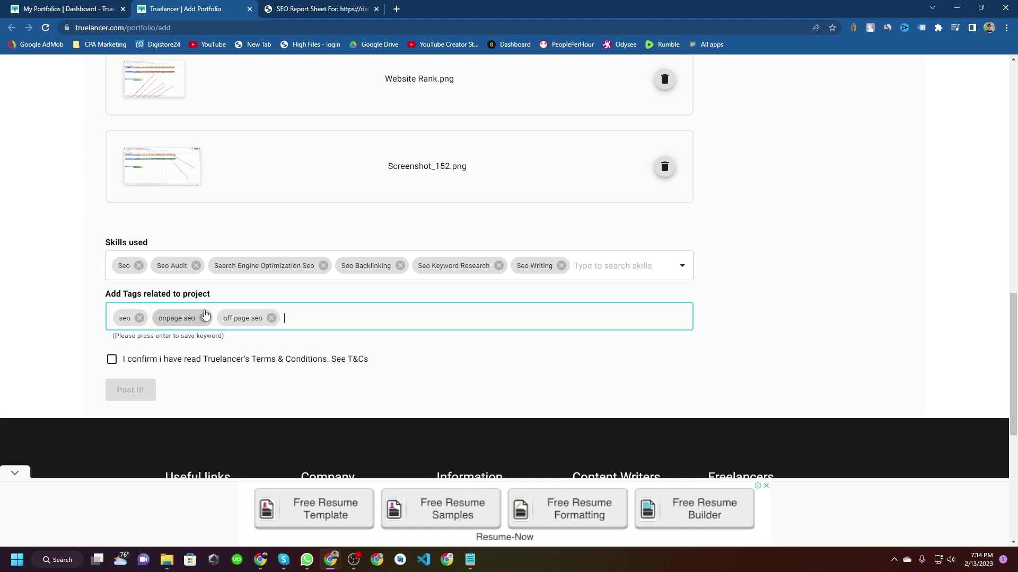
text(technical seo)
key(Return)
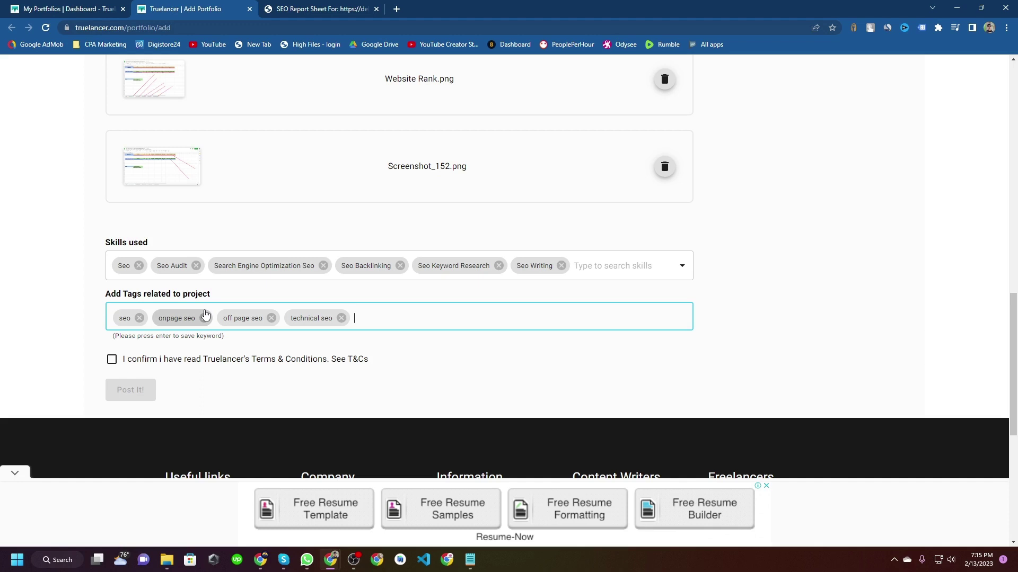
text(backlinks)
key(Return)
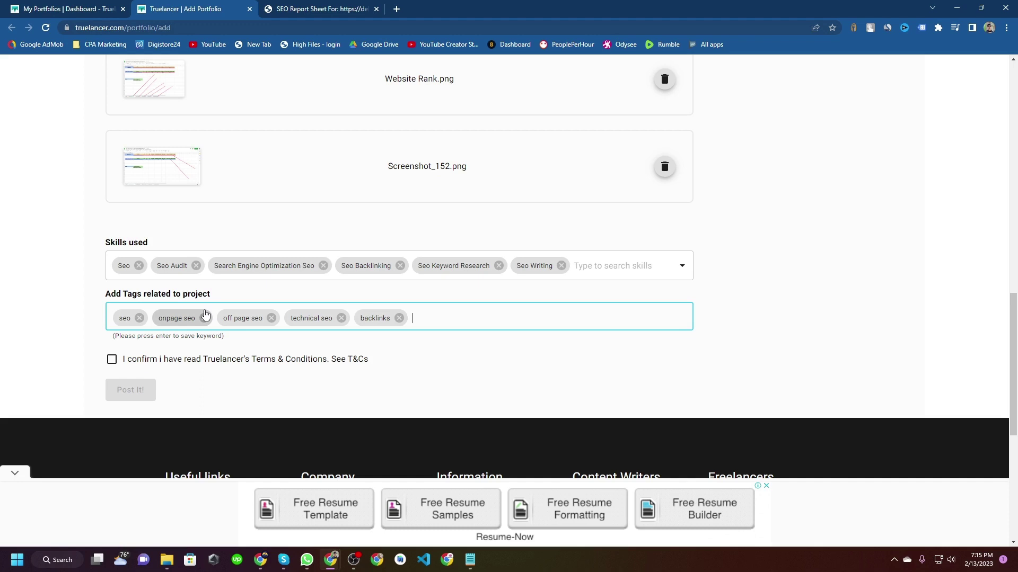
text(keyword research)
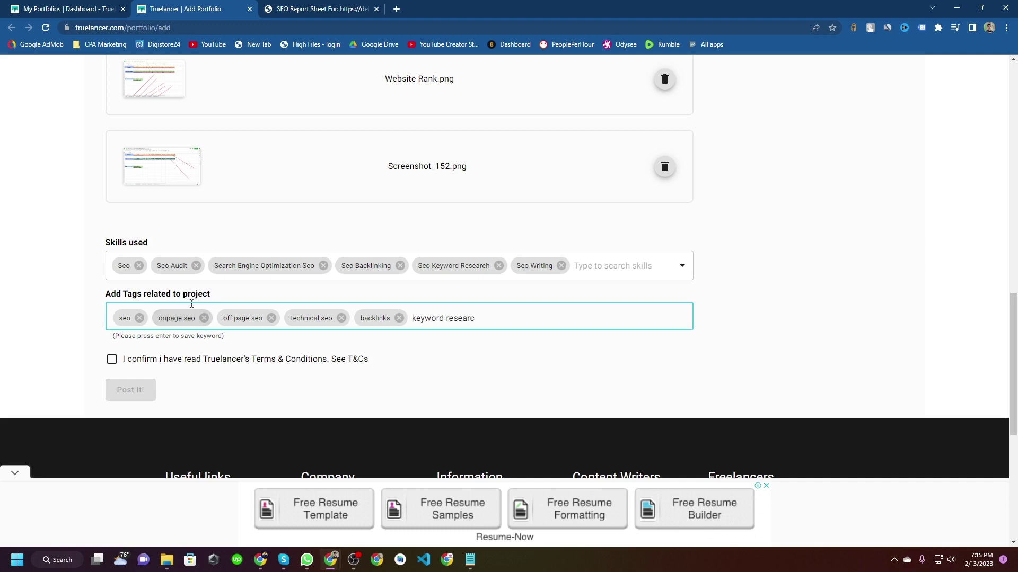
key(Return)
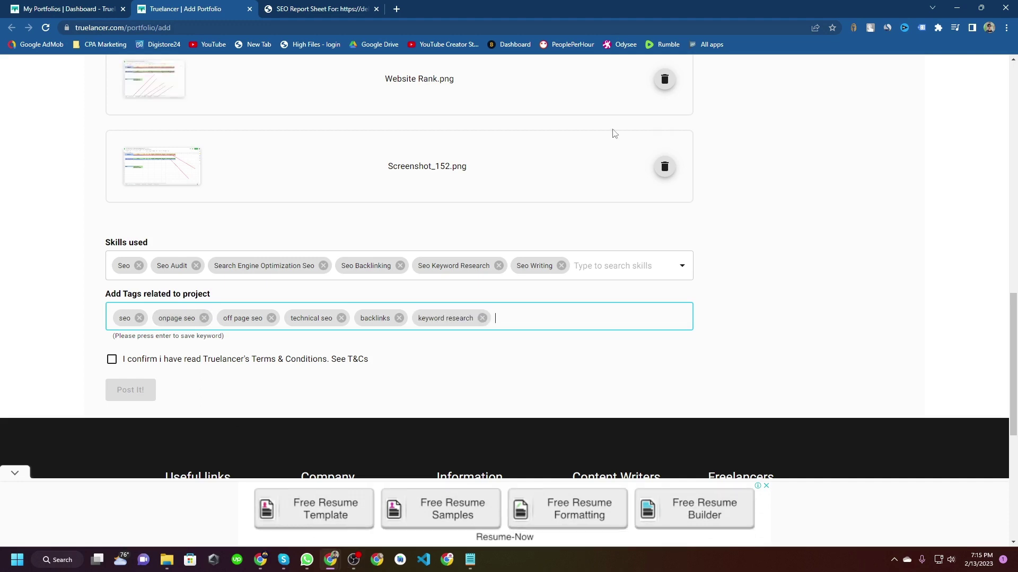
text(competitor analysis)
key(Return)
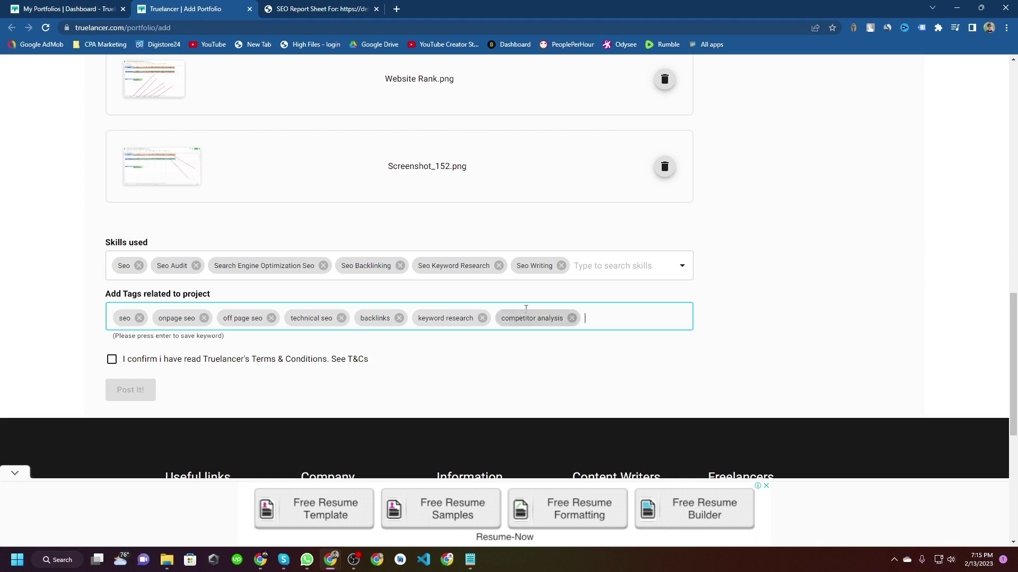
Review the completed form, accept Truelancer's Terms & Conditions and post the portfolio entry.
key(alt+Tab)
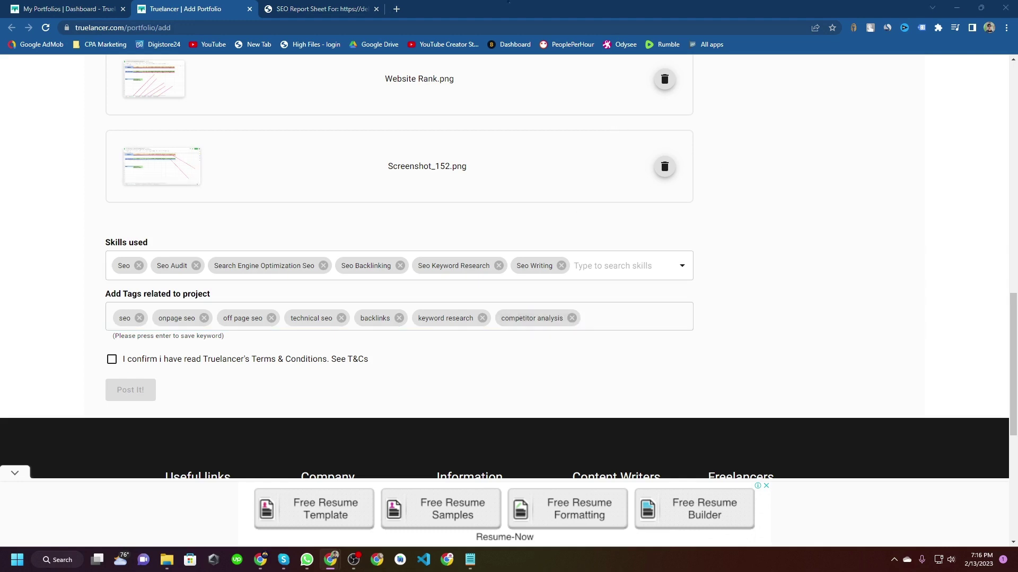
key(alt+Tab)
scroll(355, 259, up, 6)
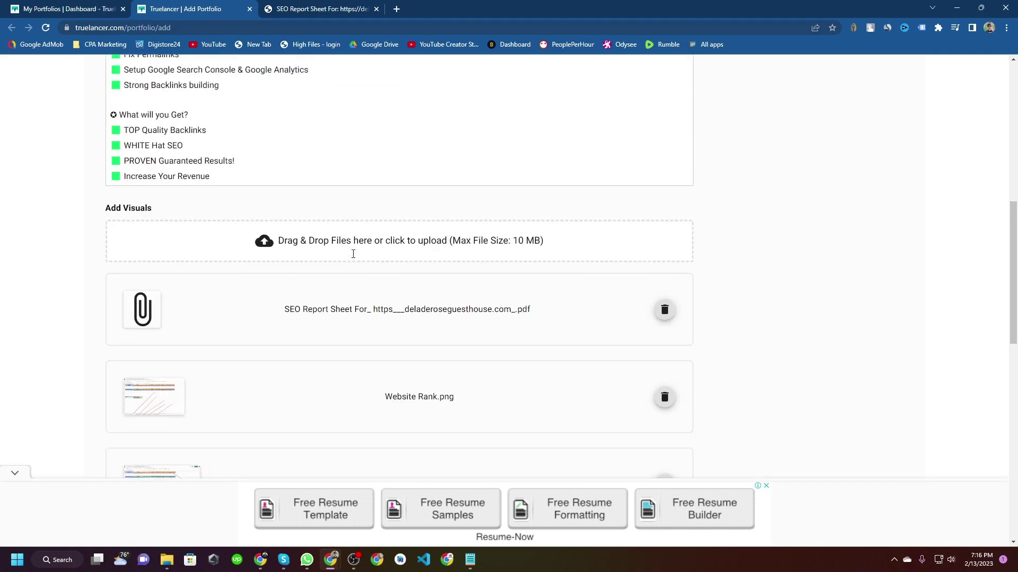
scroll(355, 259, down, 5)
scroll(356, 259, down, 1)
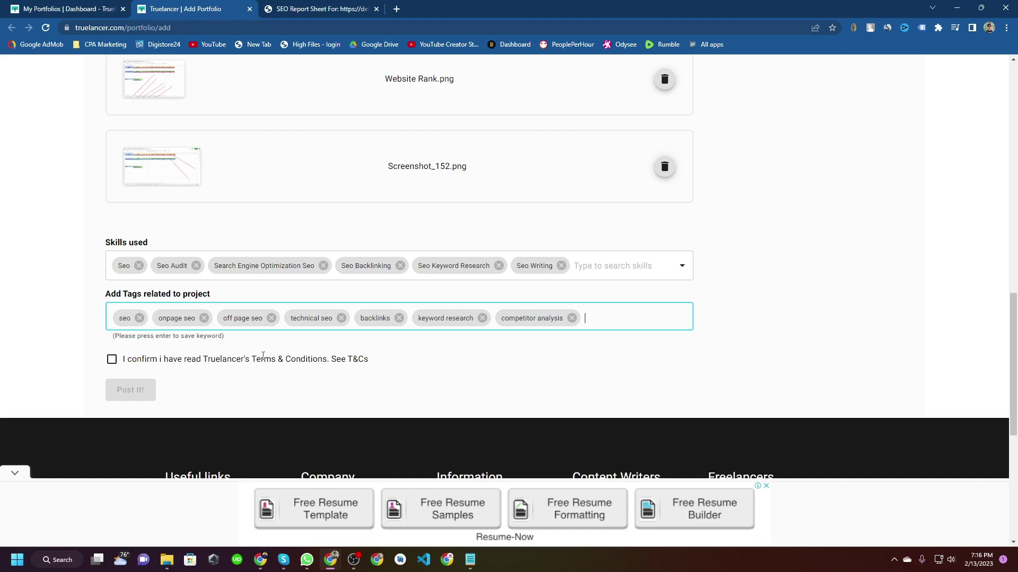
click(111, 360)
click(129, 392)
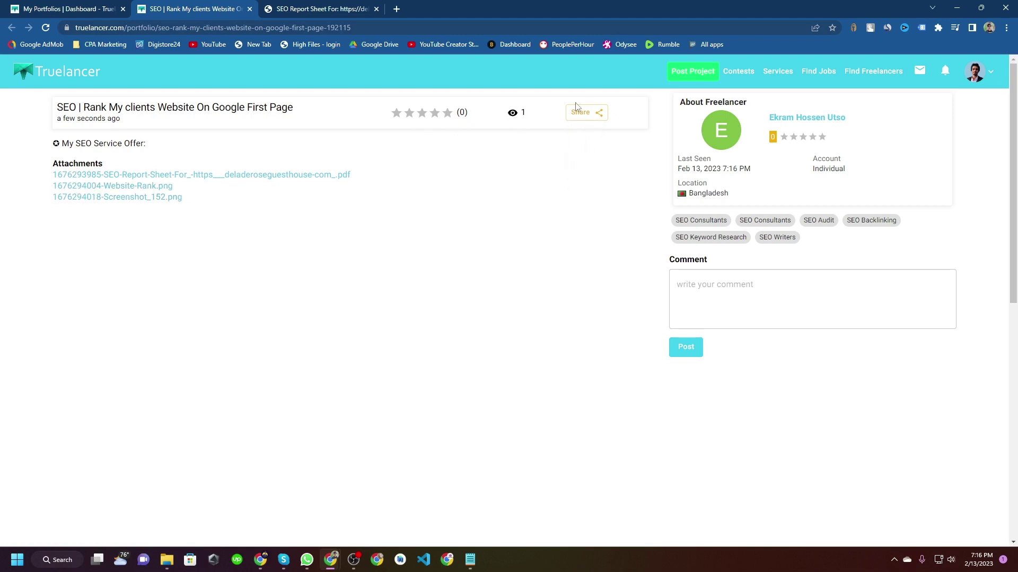
Check the posted entry's sharing options, and reopen the entry from the My Portfolios list.
mouse_move(596, 109)
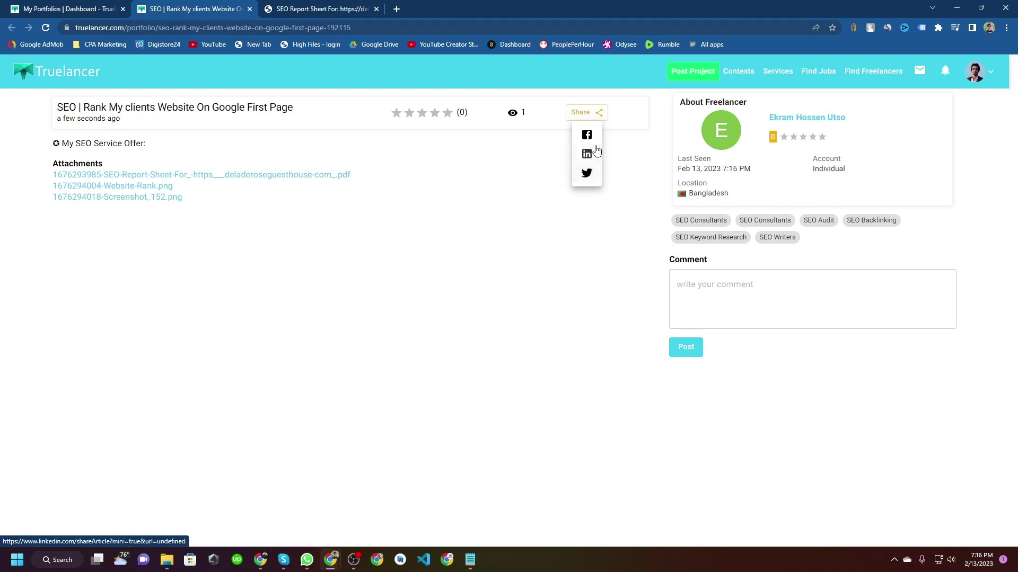
click(54, 77)
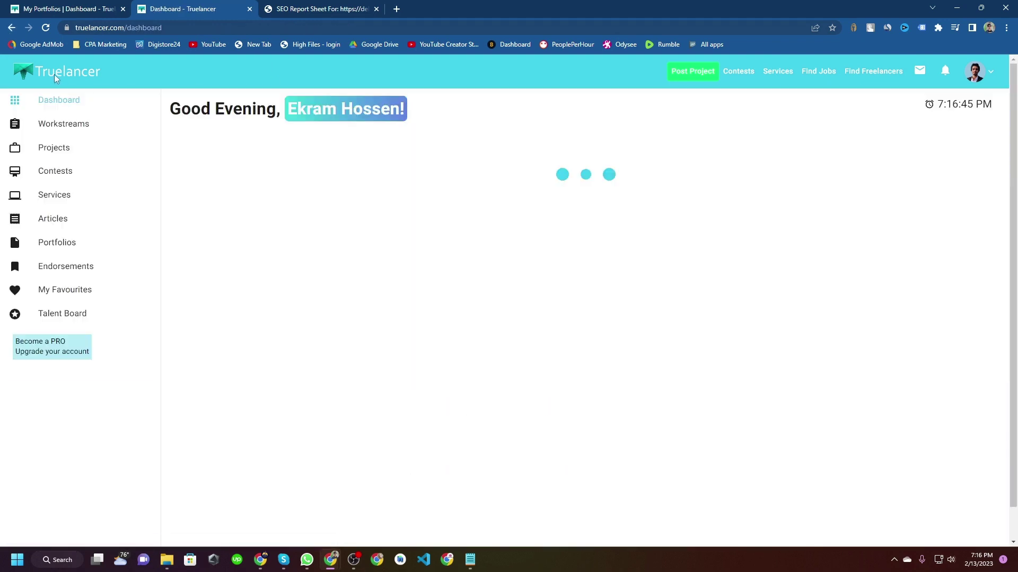
click(57, 243)
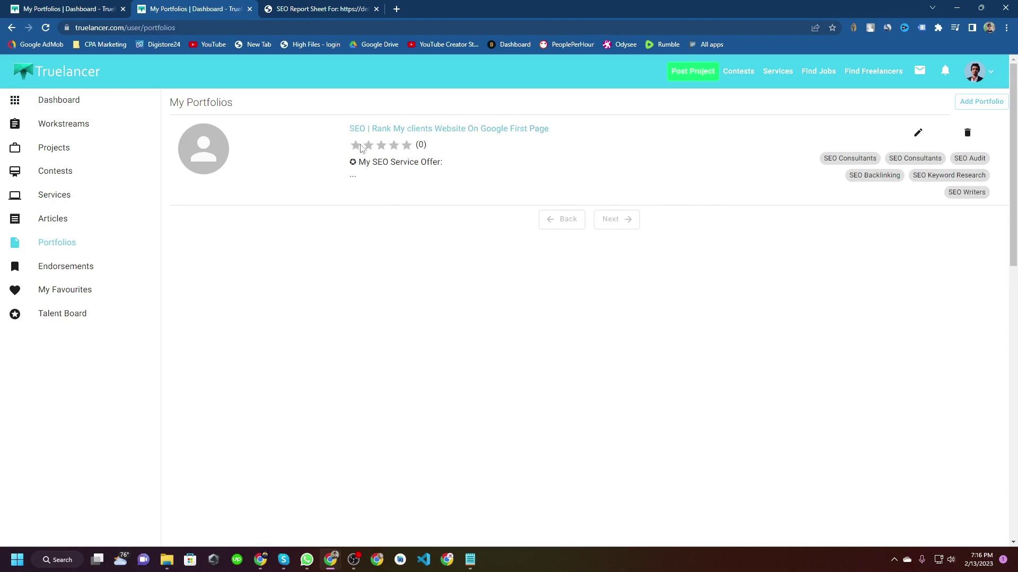
click(476, 135)
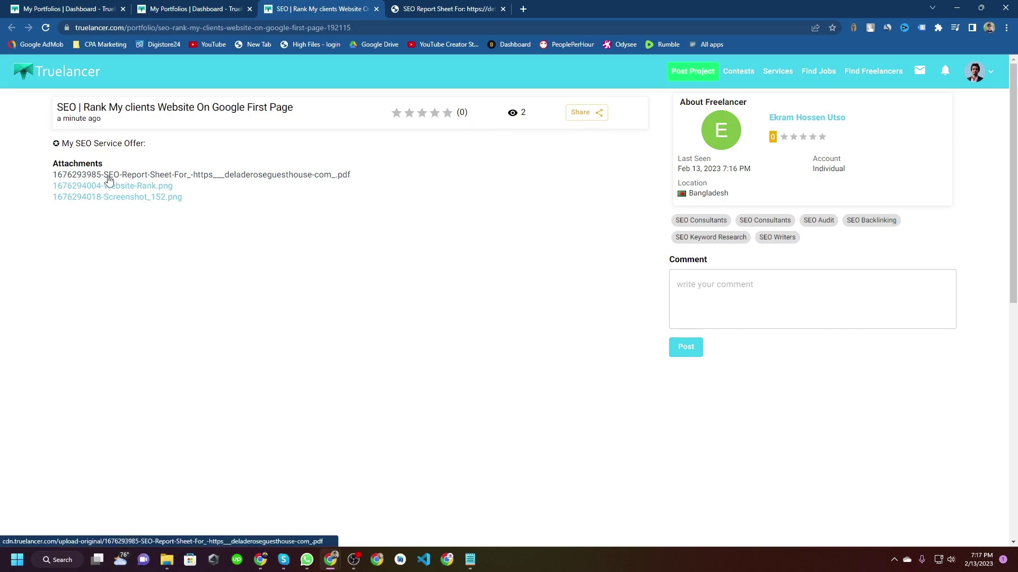
Look over a blank Add Portfolio form opened from the My Portfolios list, close it and return to the dashboard.
click(221, 16)
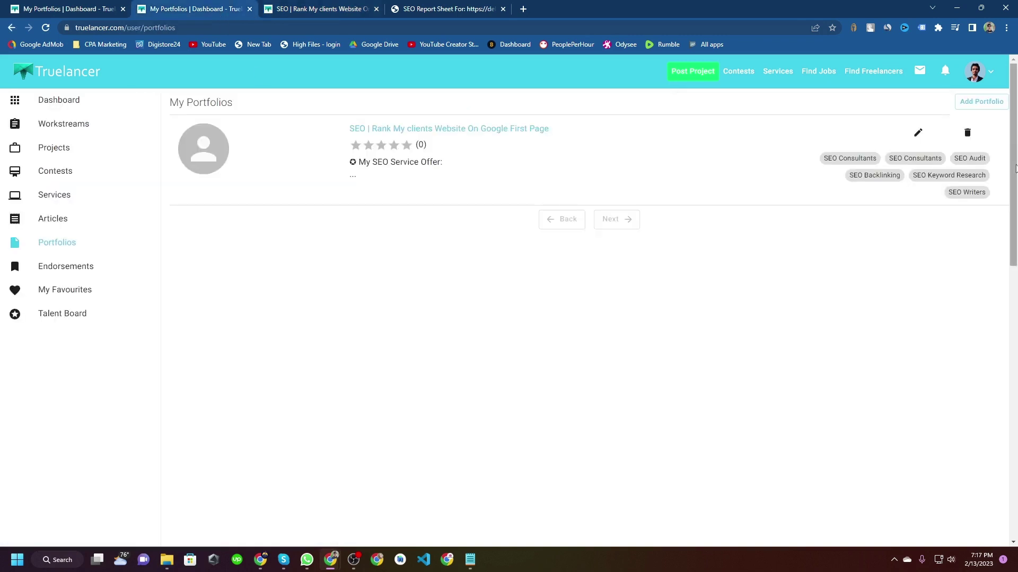
click(987, 102)
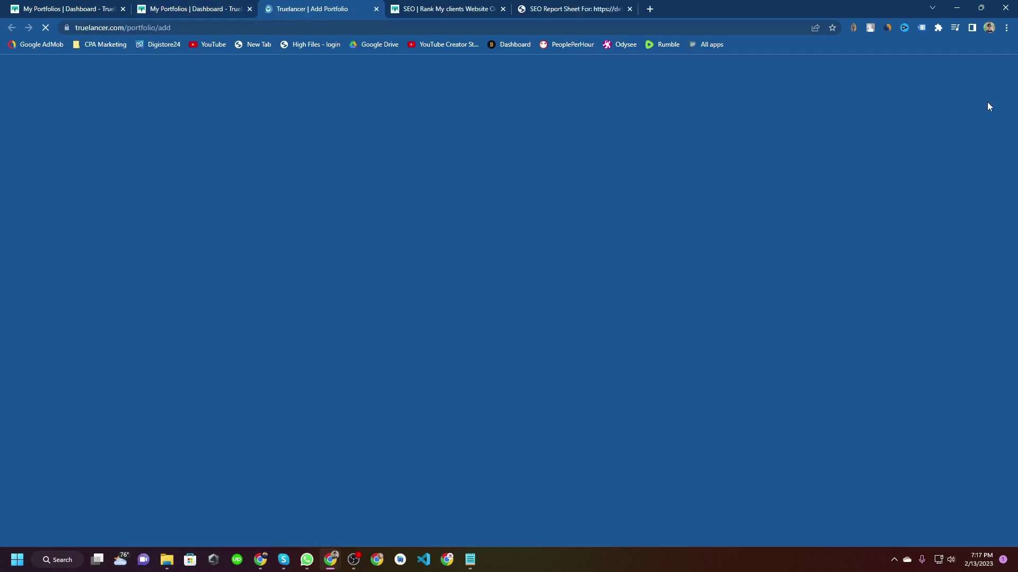
scroll(270, 397, down, 3)
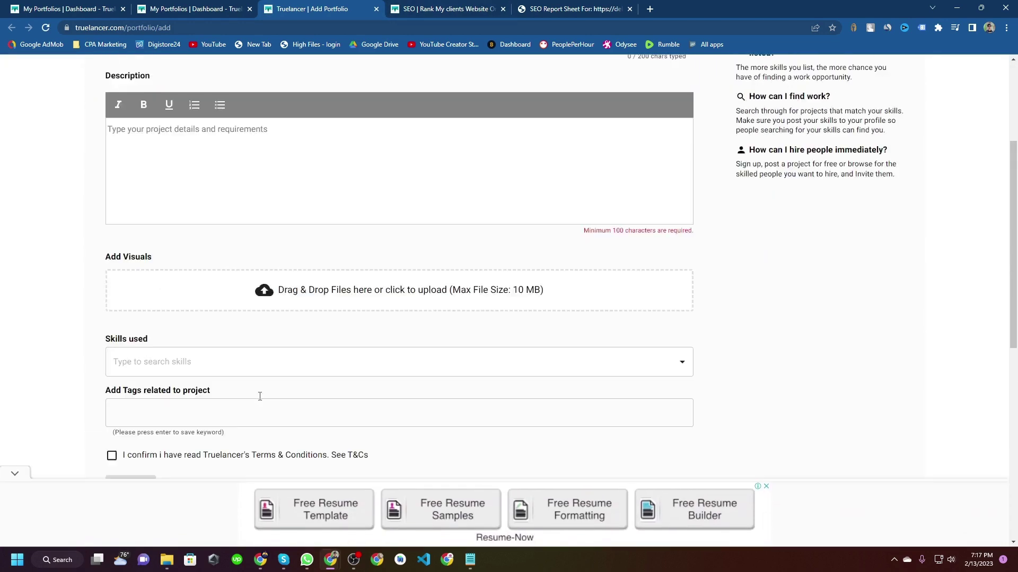
scroll(260, 392, up, 3)
click(215, 8)
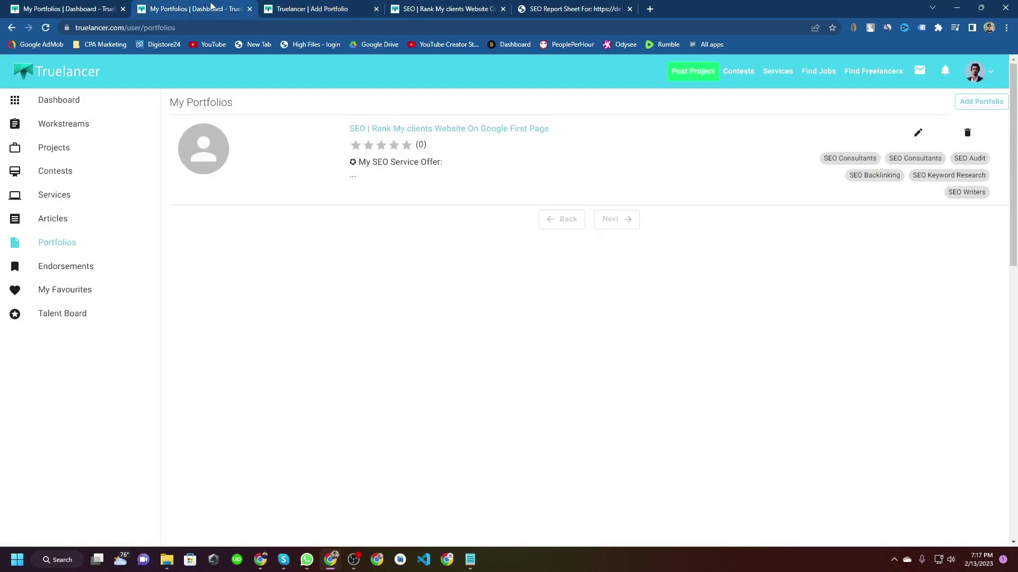
click(359, 9)
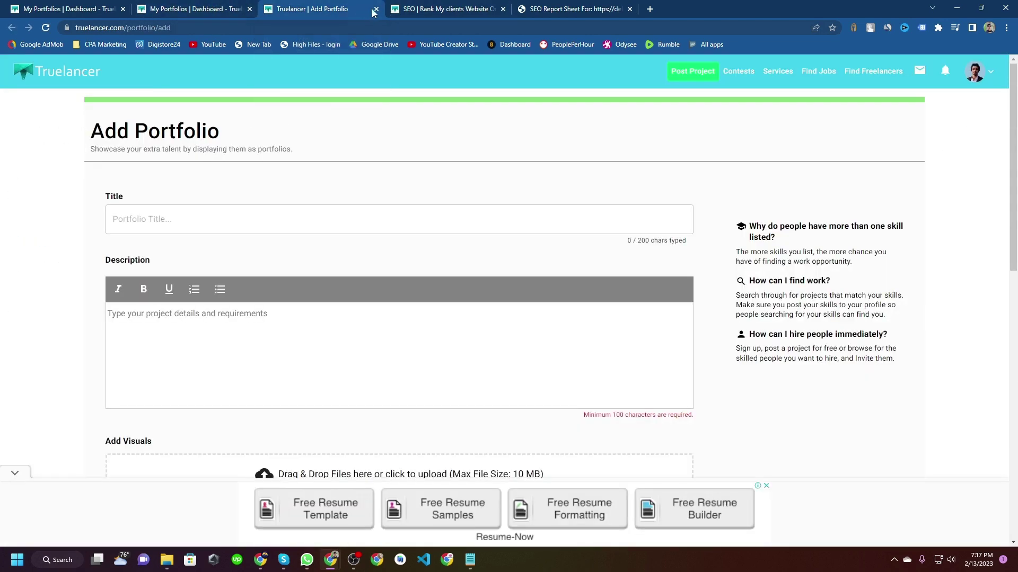
click(376, 8)
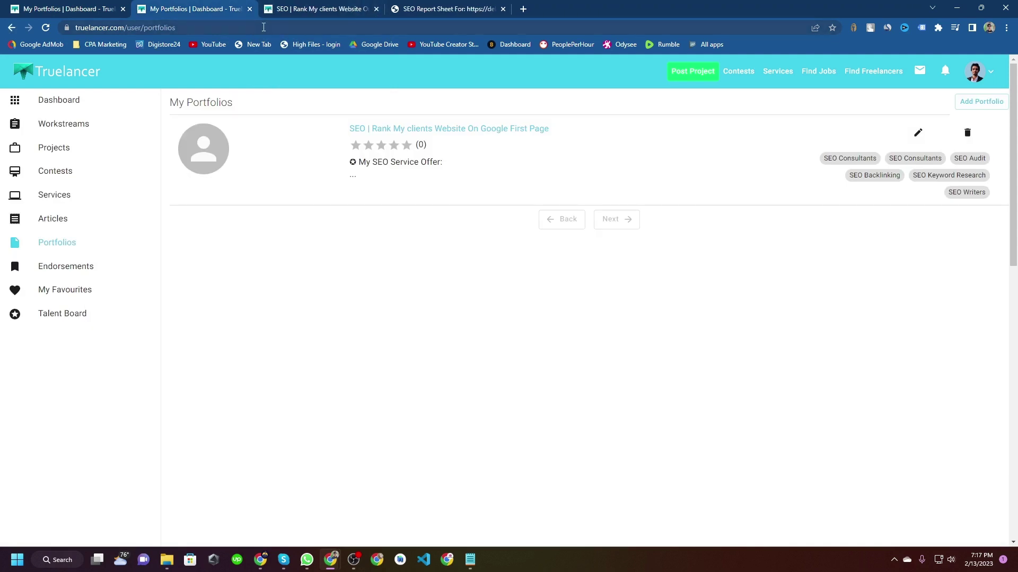
click(92, 106)
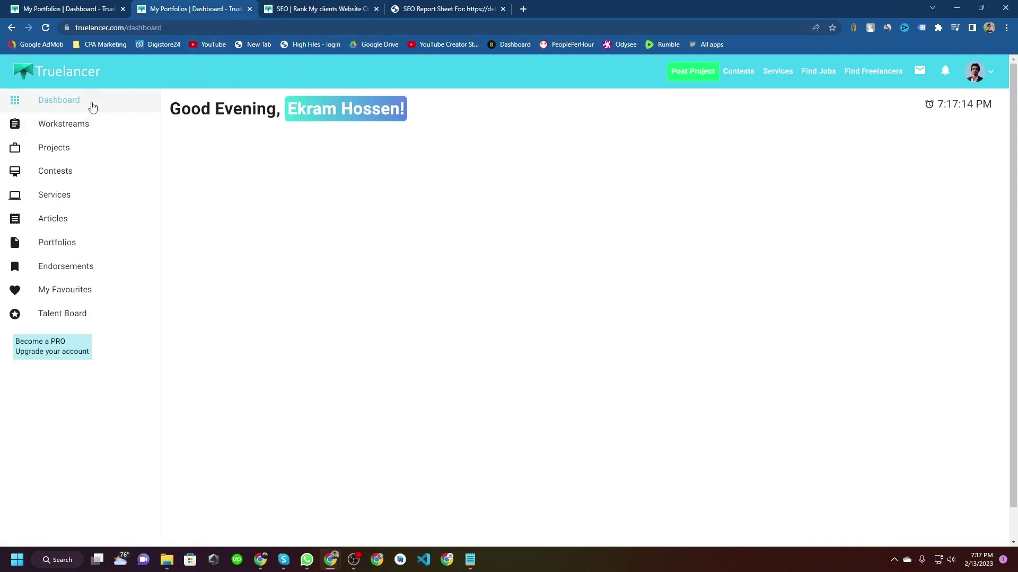